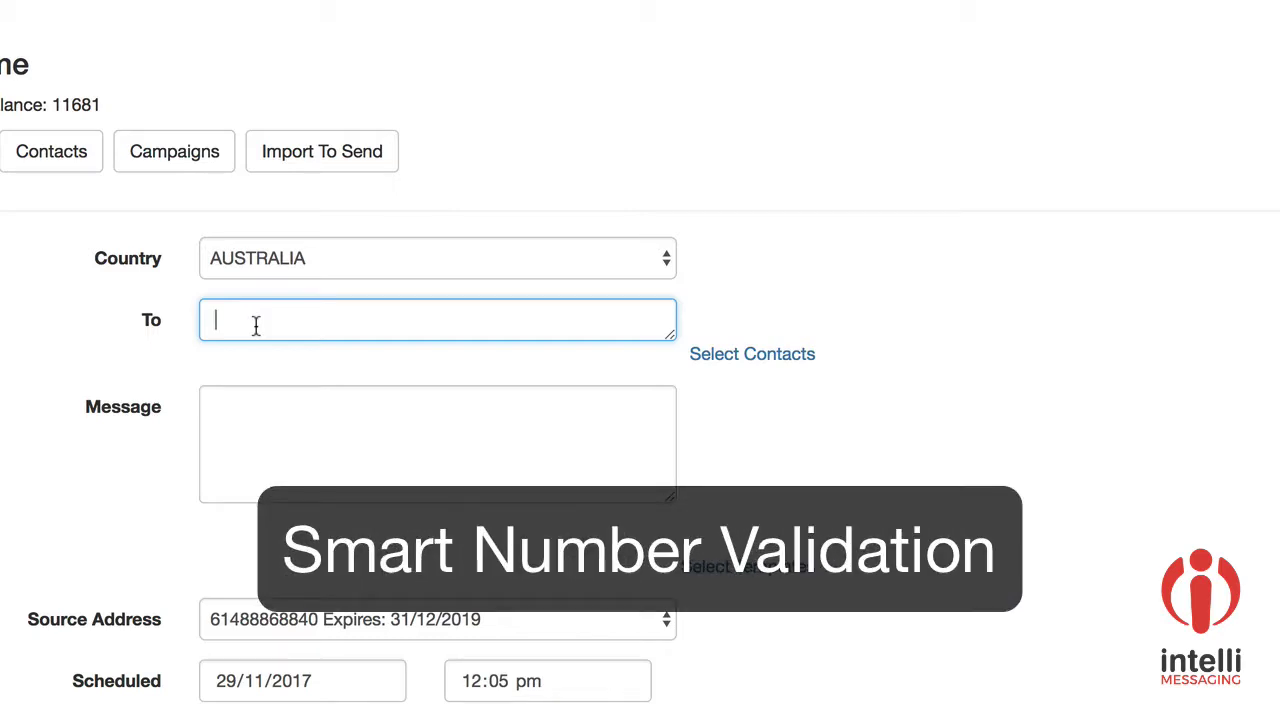
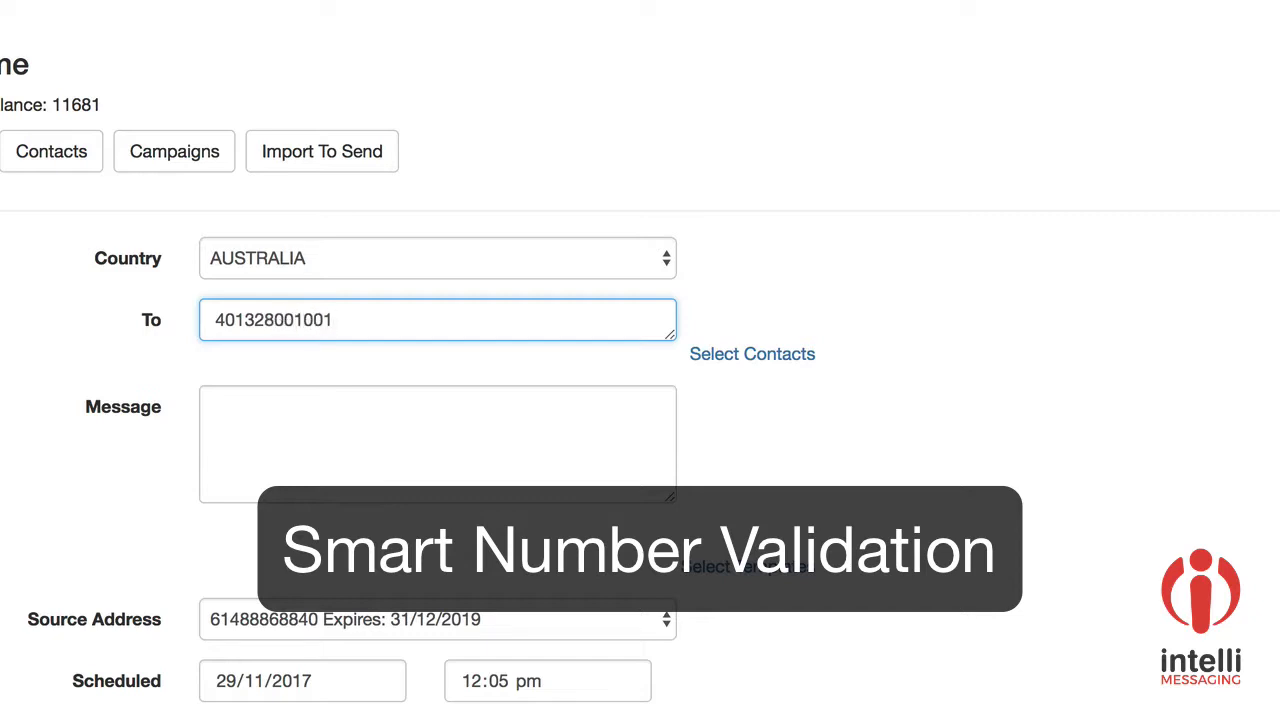
Step: Let an invalid number be rejected, then enter a valid mobile number so it's reformatted with code 61
{"action": "key", "text": "Tab"}
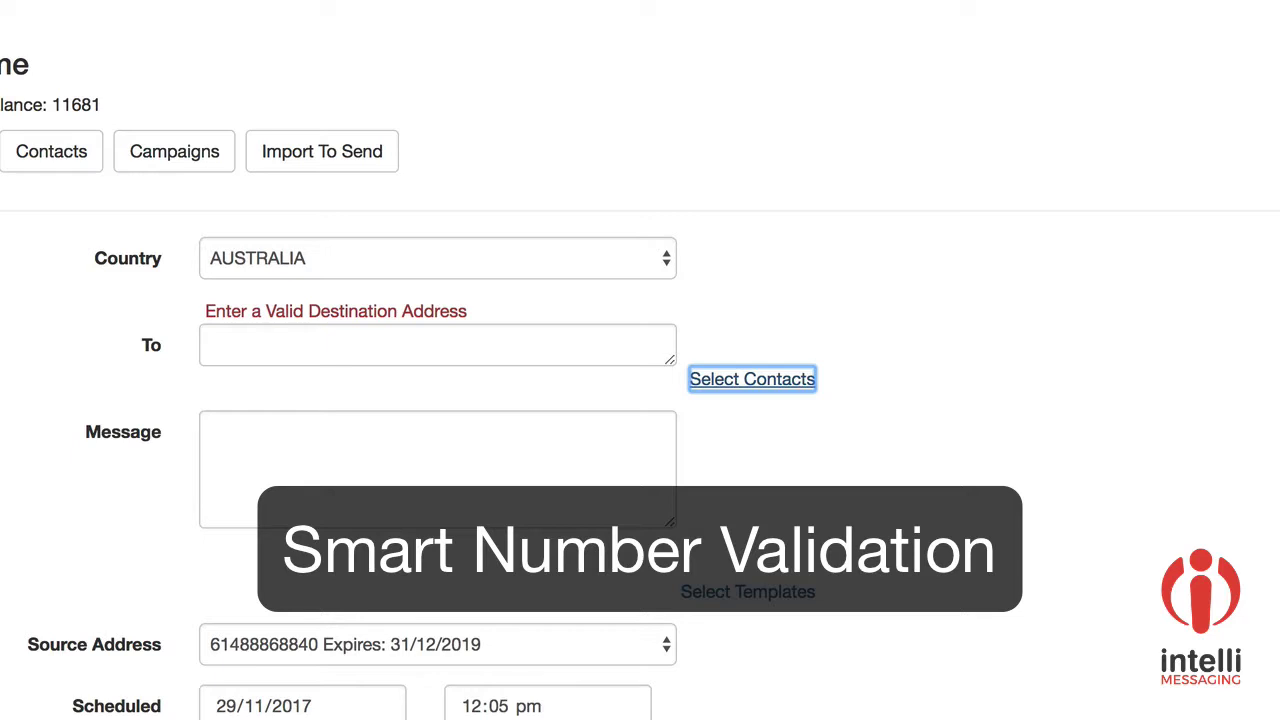
{"action": "left_click", "coordinate": [275, 340]}
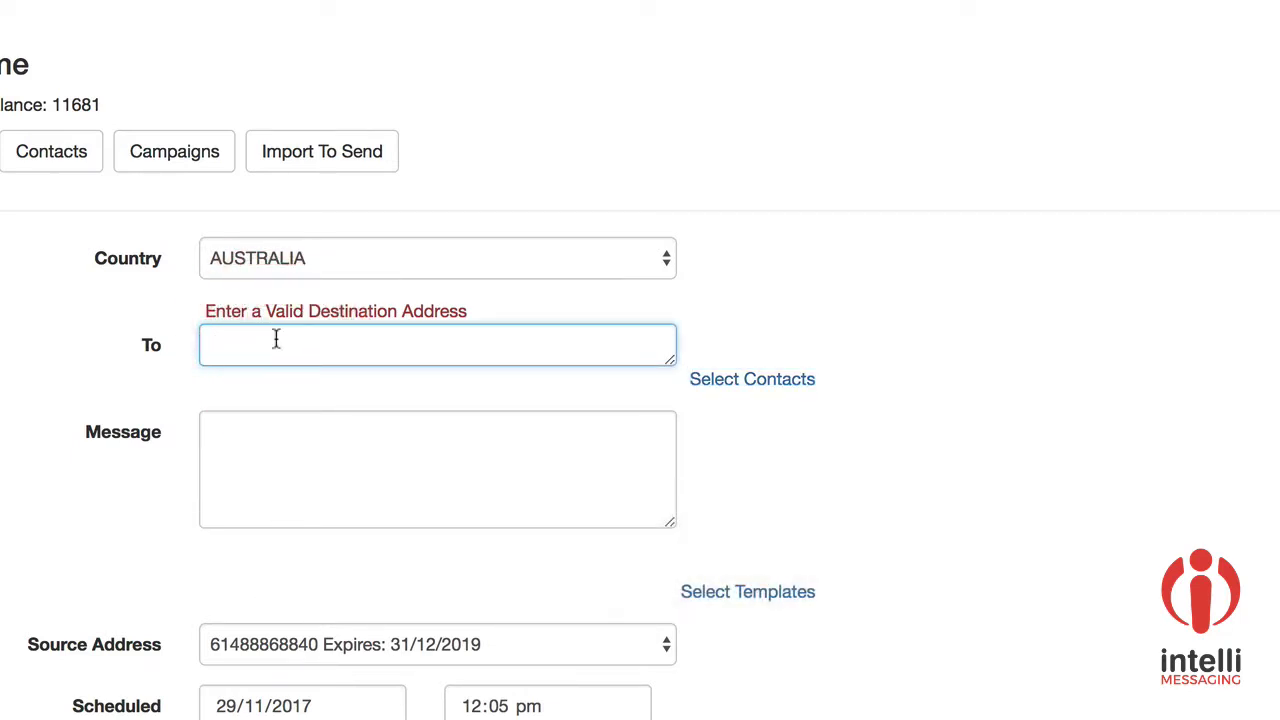
{"action": "key", "text": "Tab"}
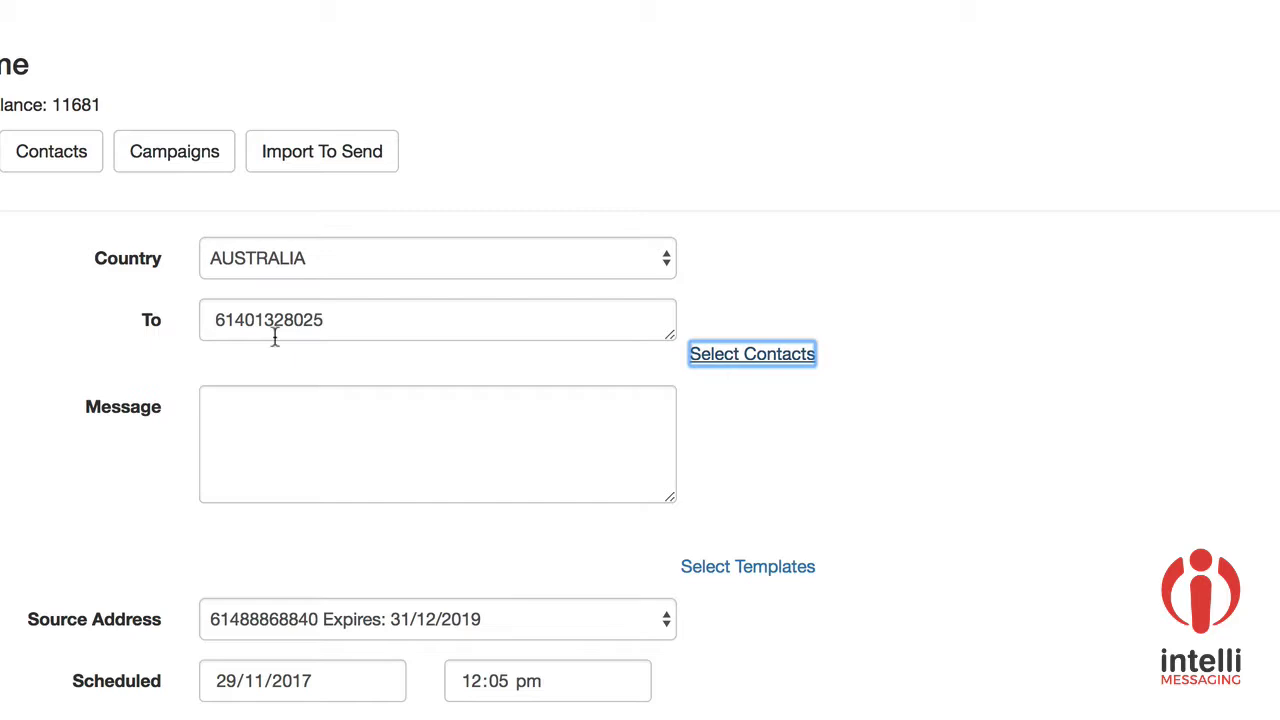
Step: Type 'This is a test message' into the message body, giving 22 characters in 1 part
{"action": "left_click", "coordinate": [269, 450]}
{"action": "type", "text": "Th"}
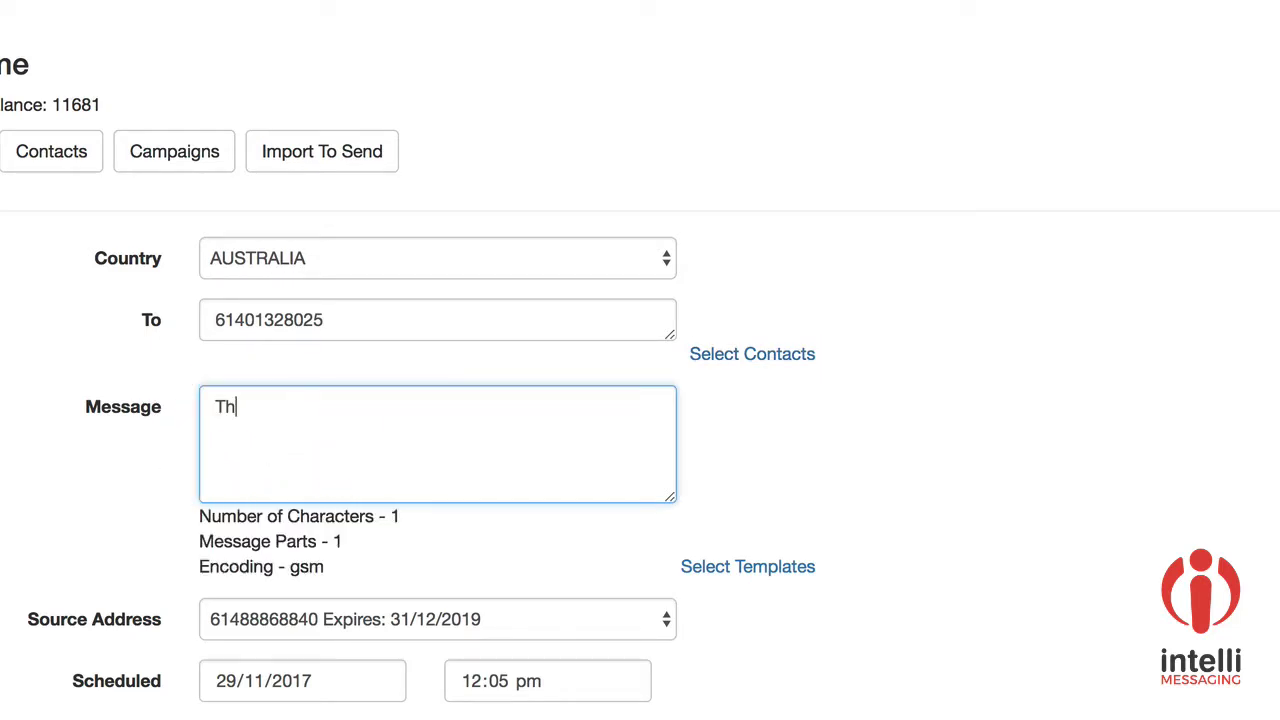
{"action": "type", "text": "is is a test message"}
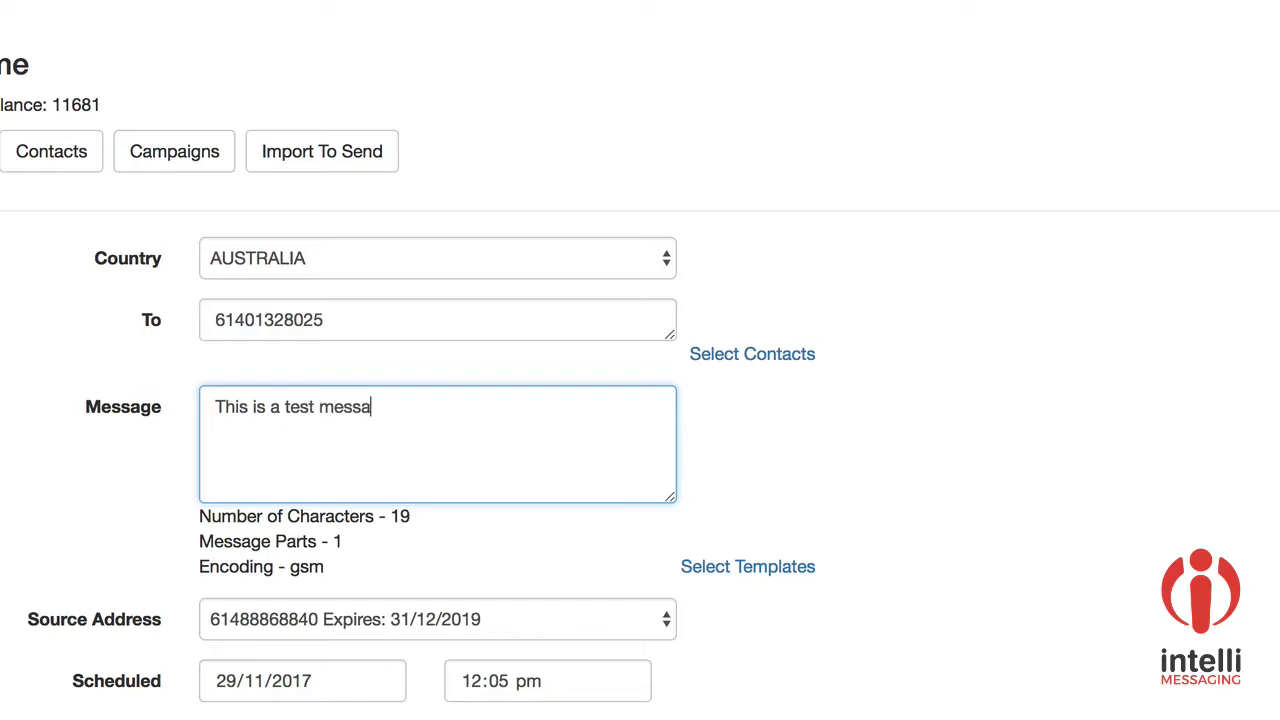
{"action": "left_click", "coordinate": [445, 623]}
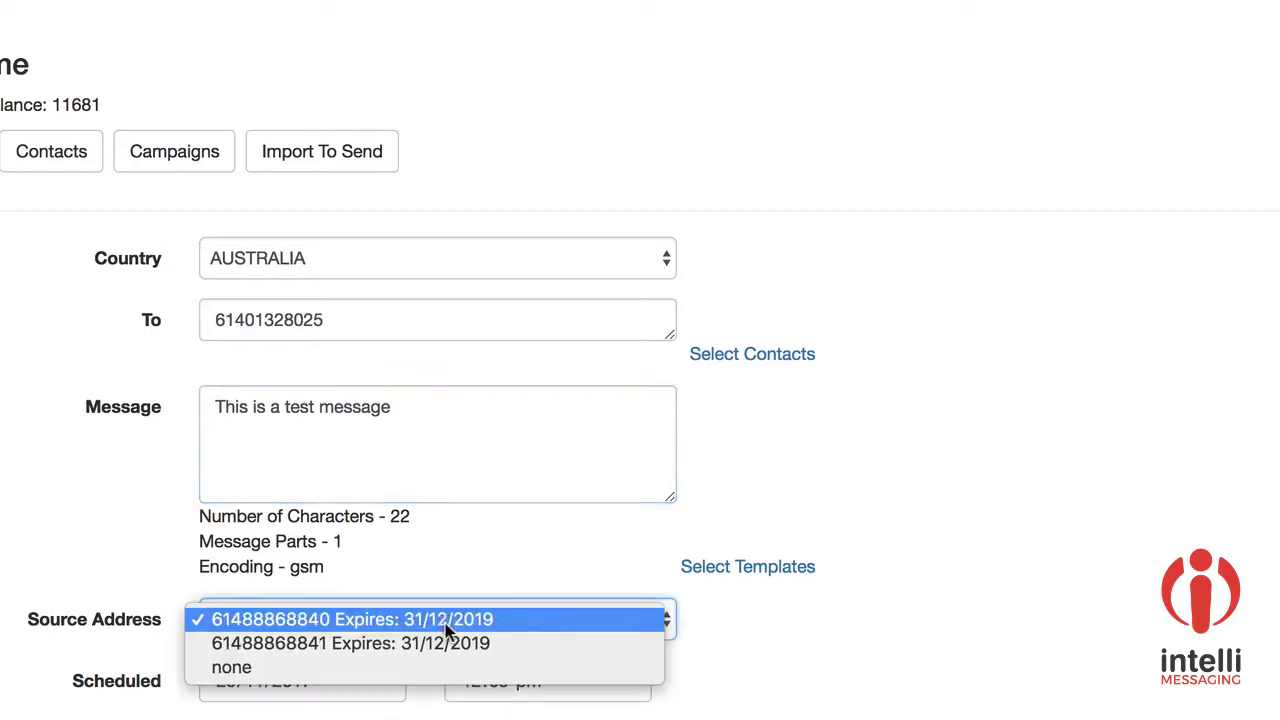
Step: Set Source Address to none, switch back to the first dedicated sender number, and send the test message
{"action": "left_click", "coordinate": [358, 662]}
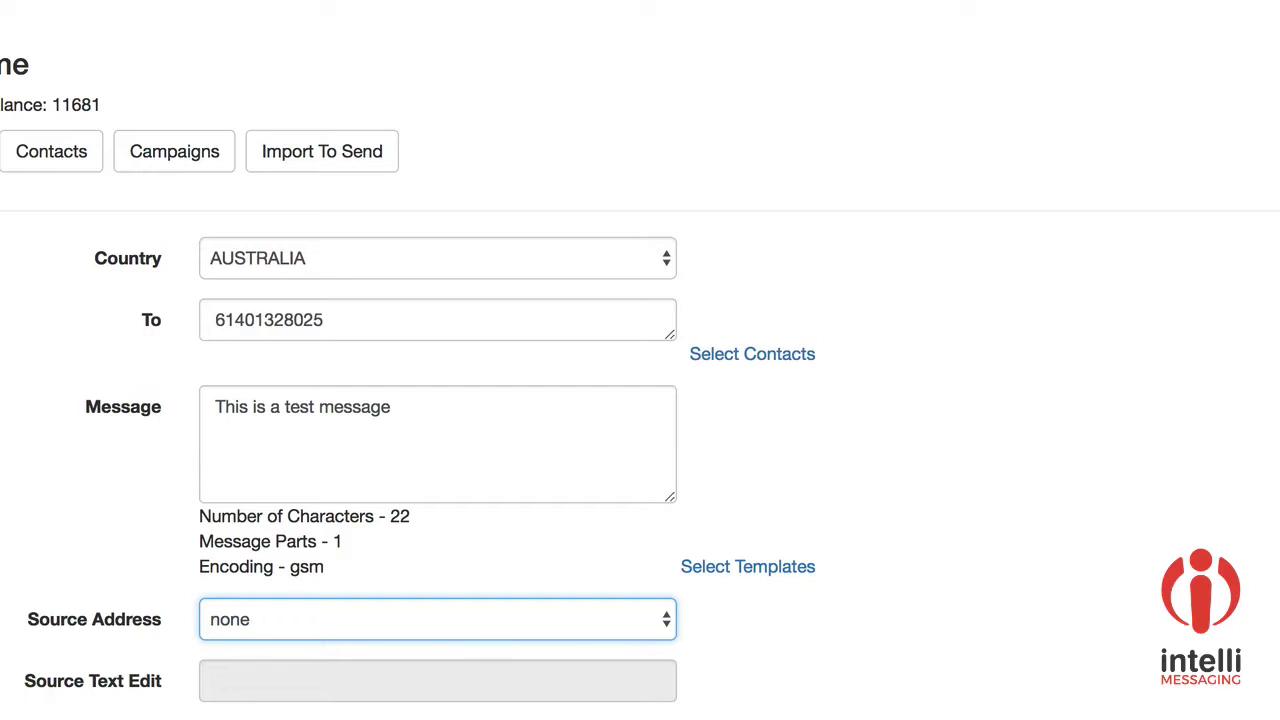
{"action": "scroll", "coordinate": [640, 360], "scroll_direction": "down", "scroll_amount": 4}
{"action": "scroll", "coordinate": [640, 360], "scroll_direction": "down", "scroll_amount": 1}
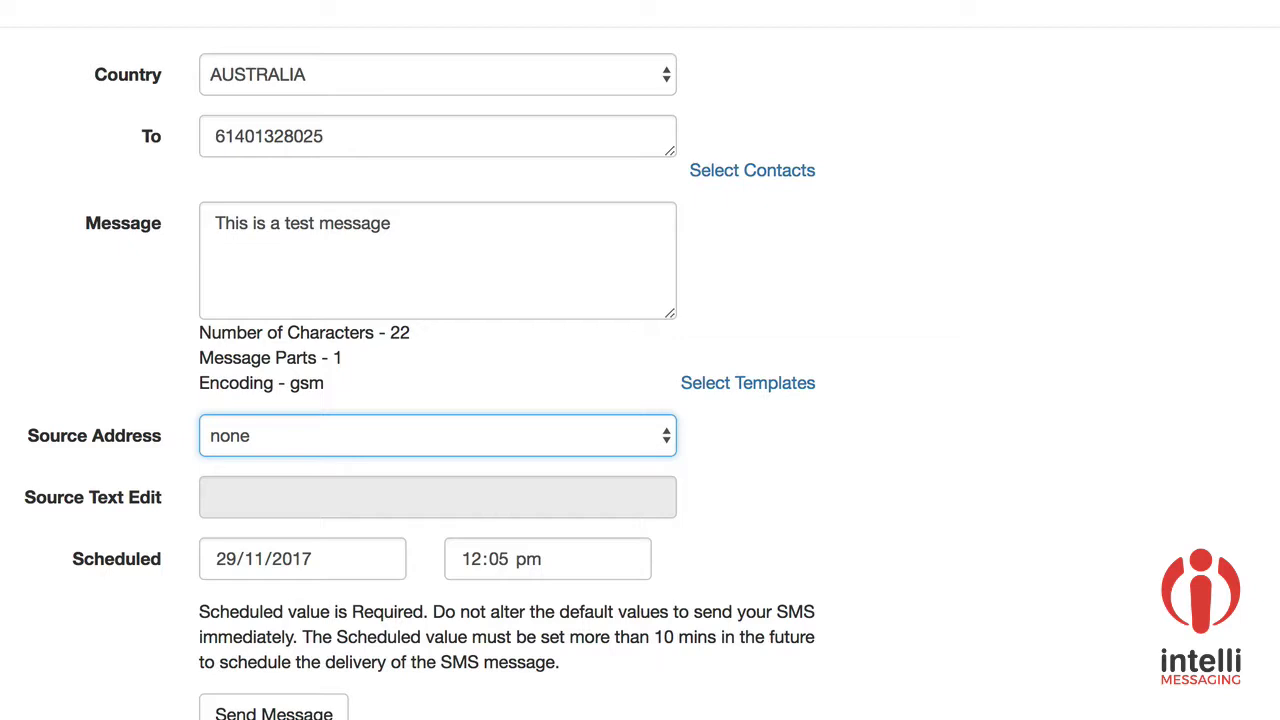
{"action": "left_click", "coordinate": [668, 436]}
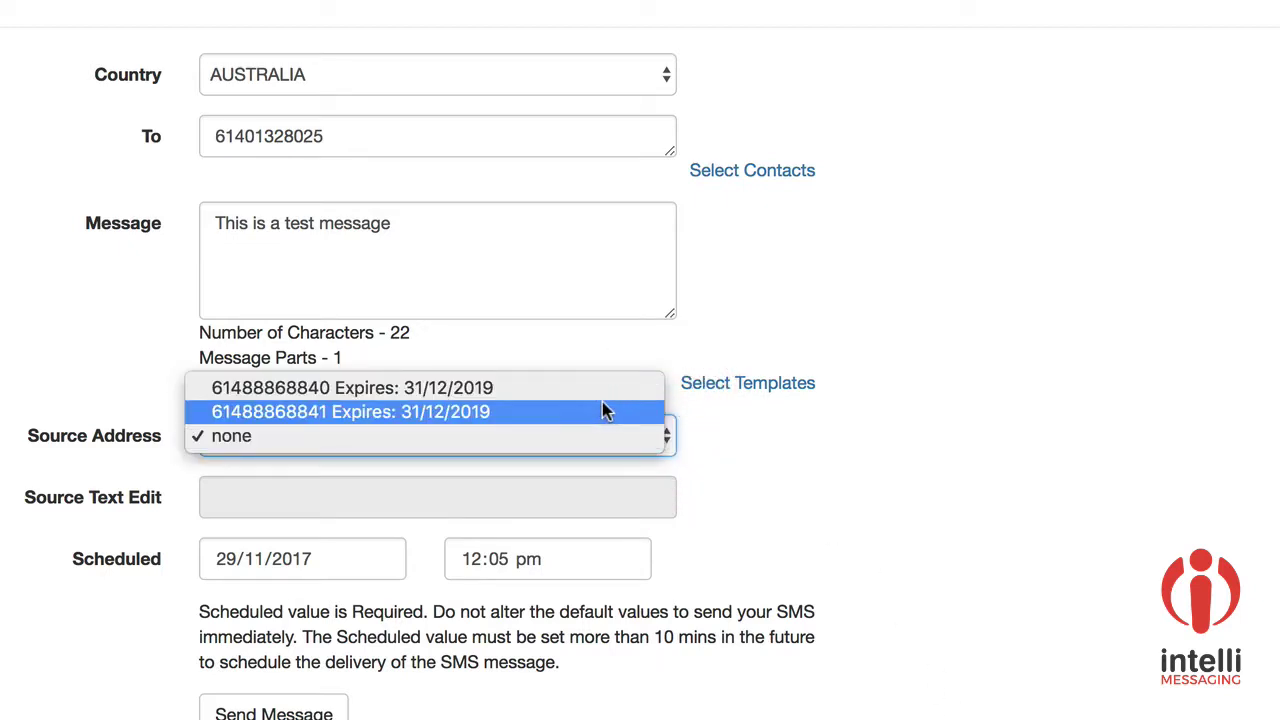
{"action": "left_click", "coordinate": [575, 388]}
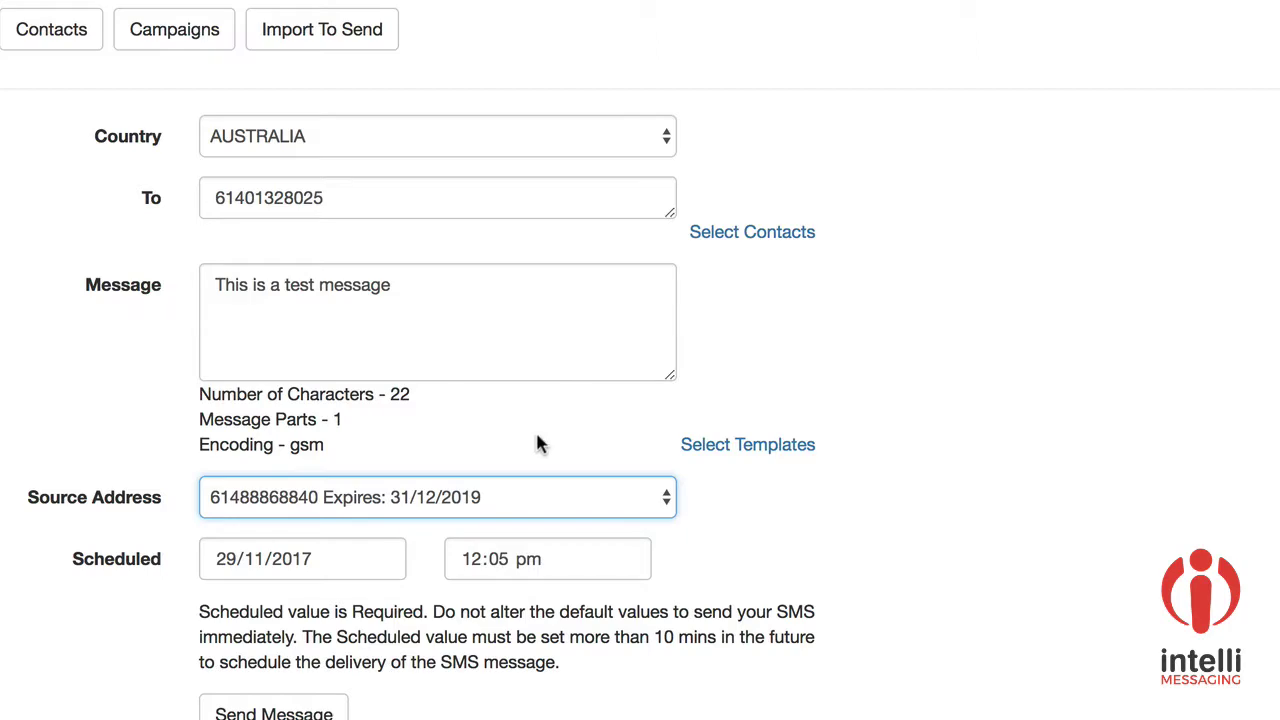
{"action": "left_click", "coordinate": [307, 713]}
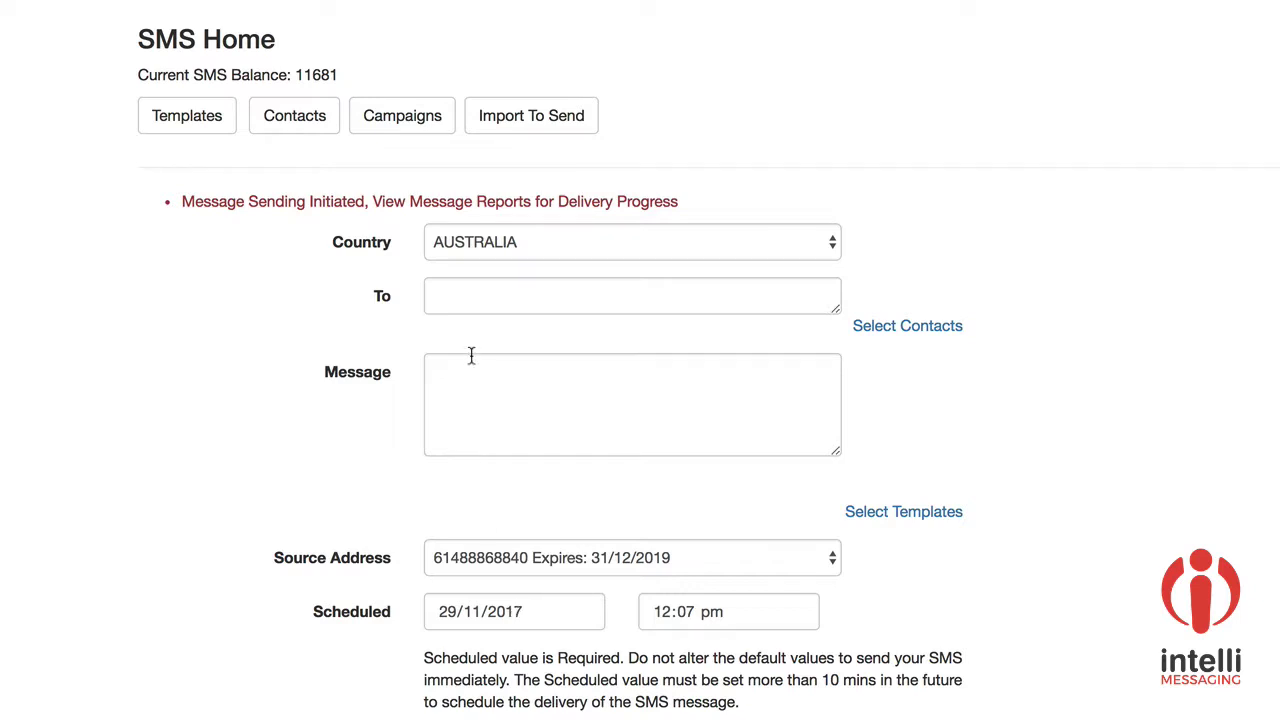
Step: In TextEdit, select the whole test number list, including the two 'Wrong number' lines
{"action": "left_click", "coordinate": [482, 305]}
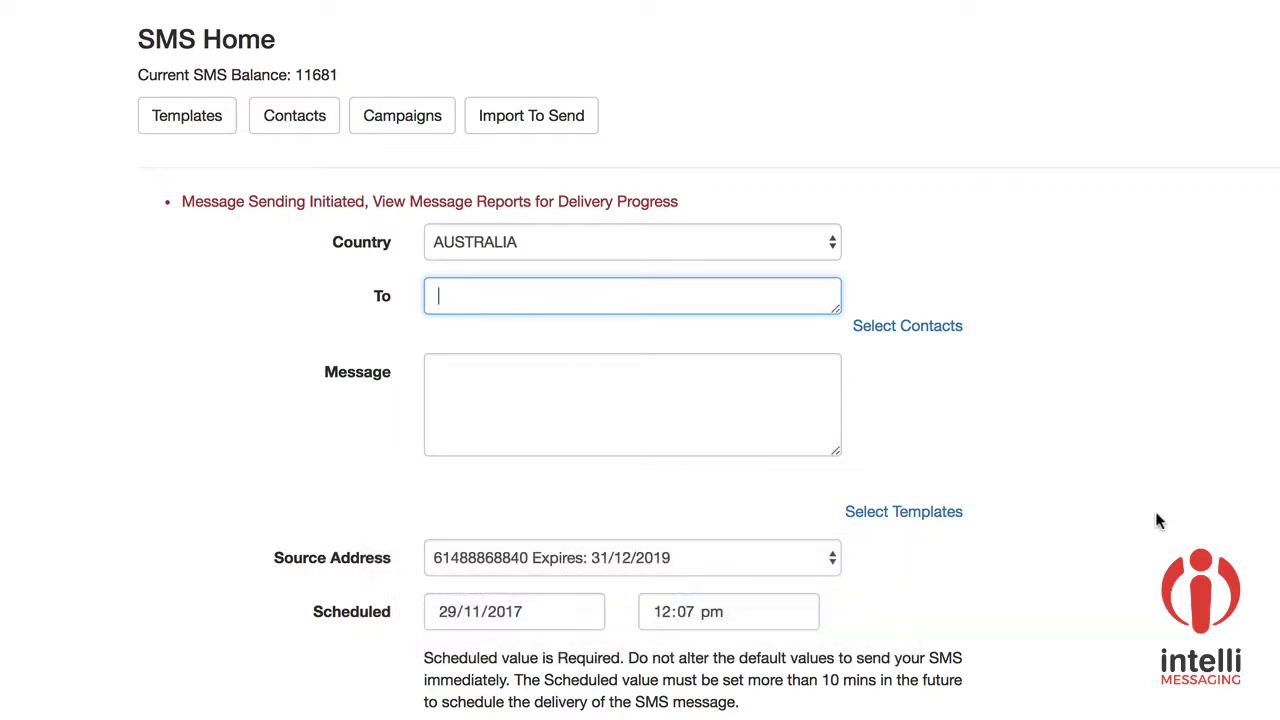
{"action": "key", "text": "super+Tab"}
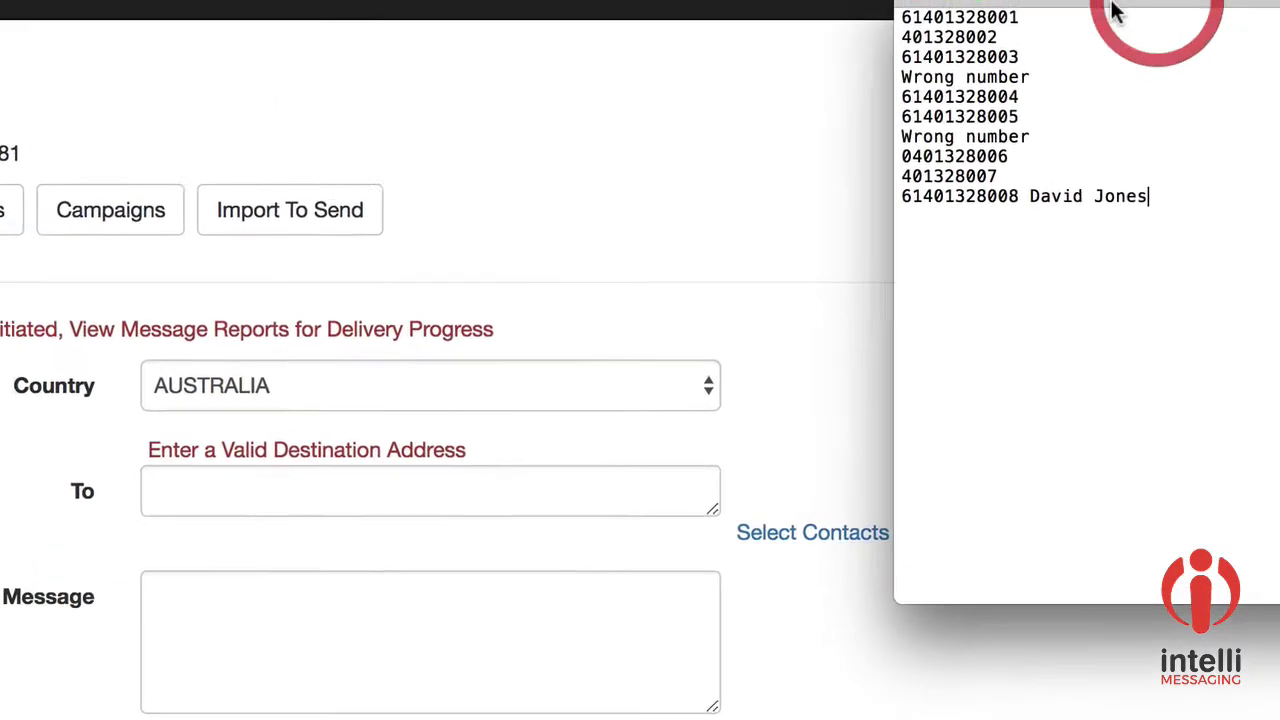
{"action": "left_click_drag", "start_coordinate": [865, 37], "coordinate": [1195, 262]}
{"action": "key", "text": "ctrl+c"}
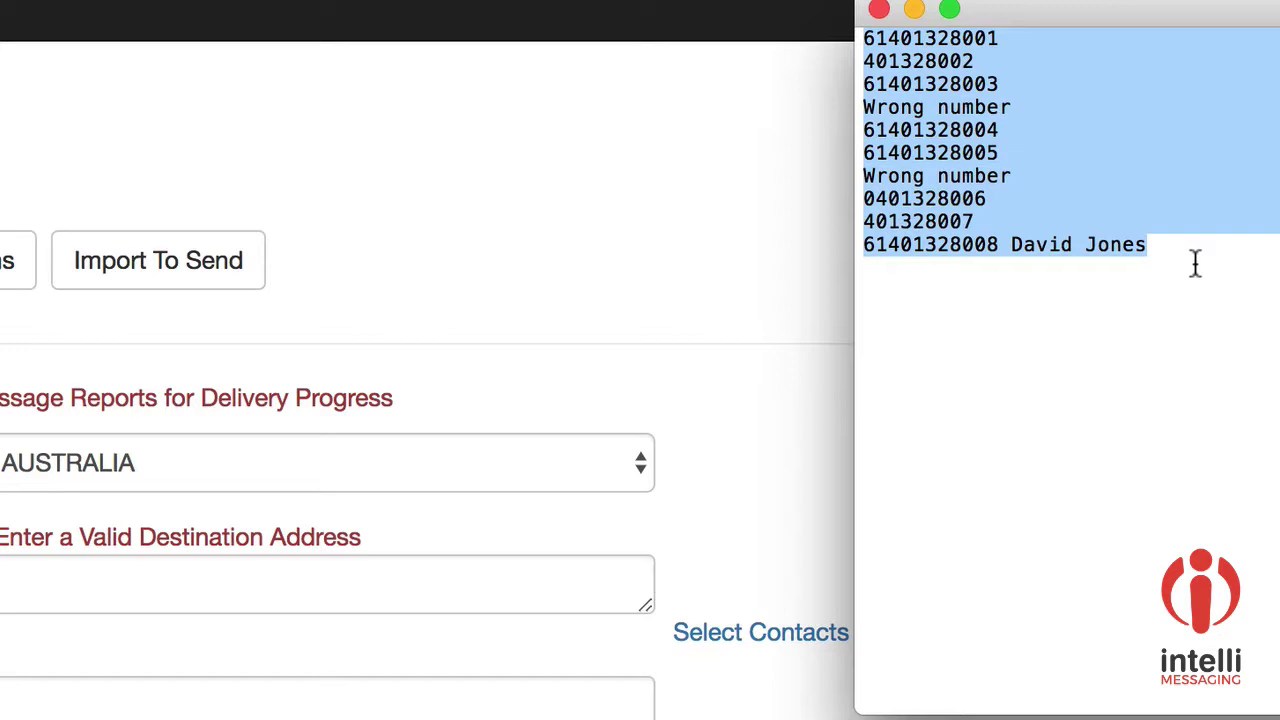
Step: Paste the number list into To, leaving eight validated numbers, then delete them all
{"action": "left_click", "coordinate": [147, 581]}
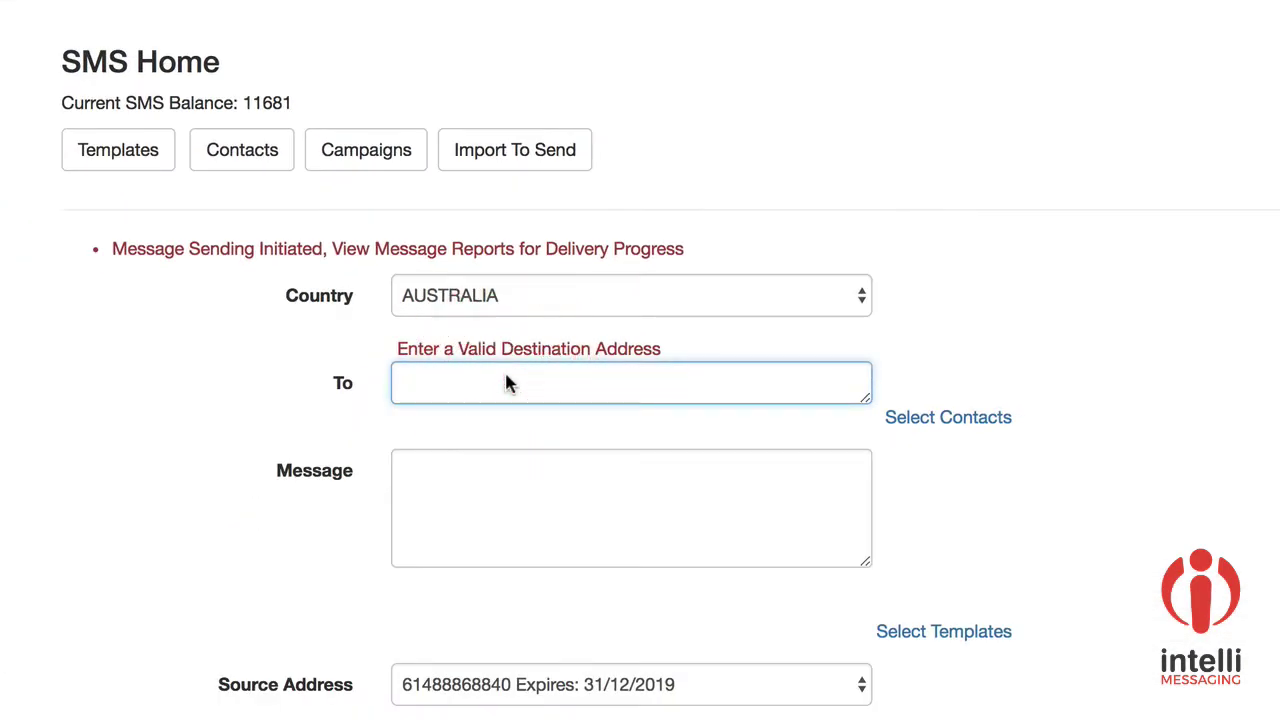
{"action": "key", "text": "ctrl+v"}
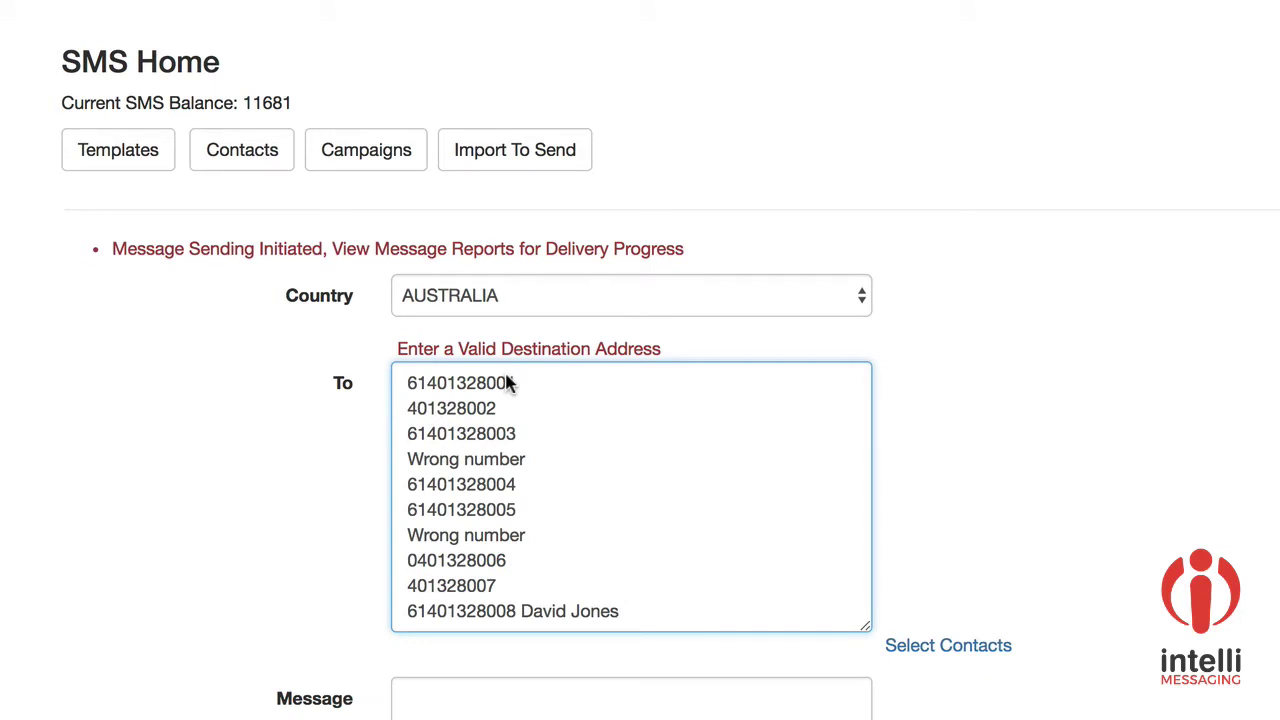
{"action": "key", "text": "Tab"}
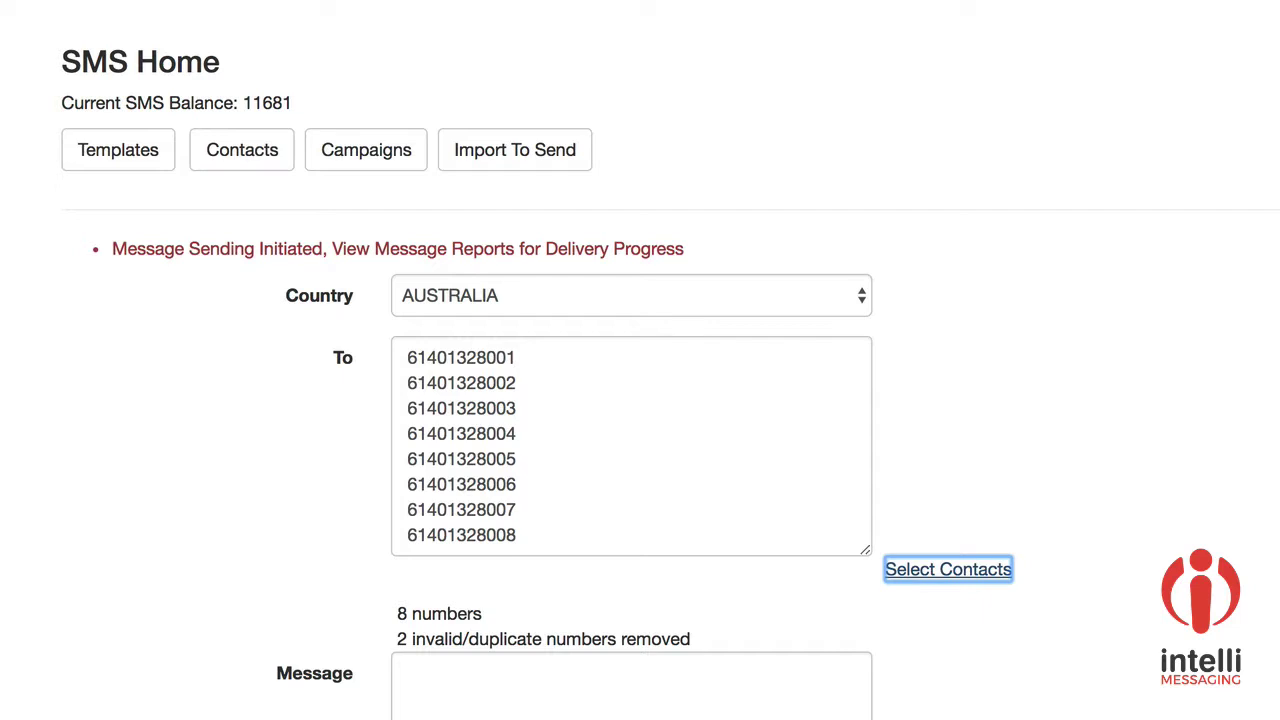
{"action": "left_click", "coordinate": [522, 716]}
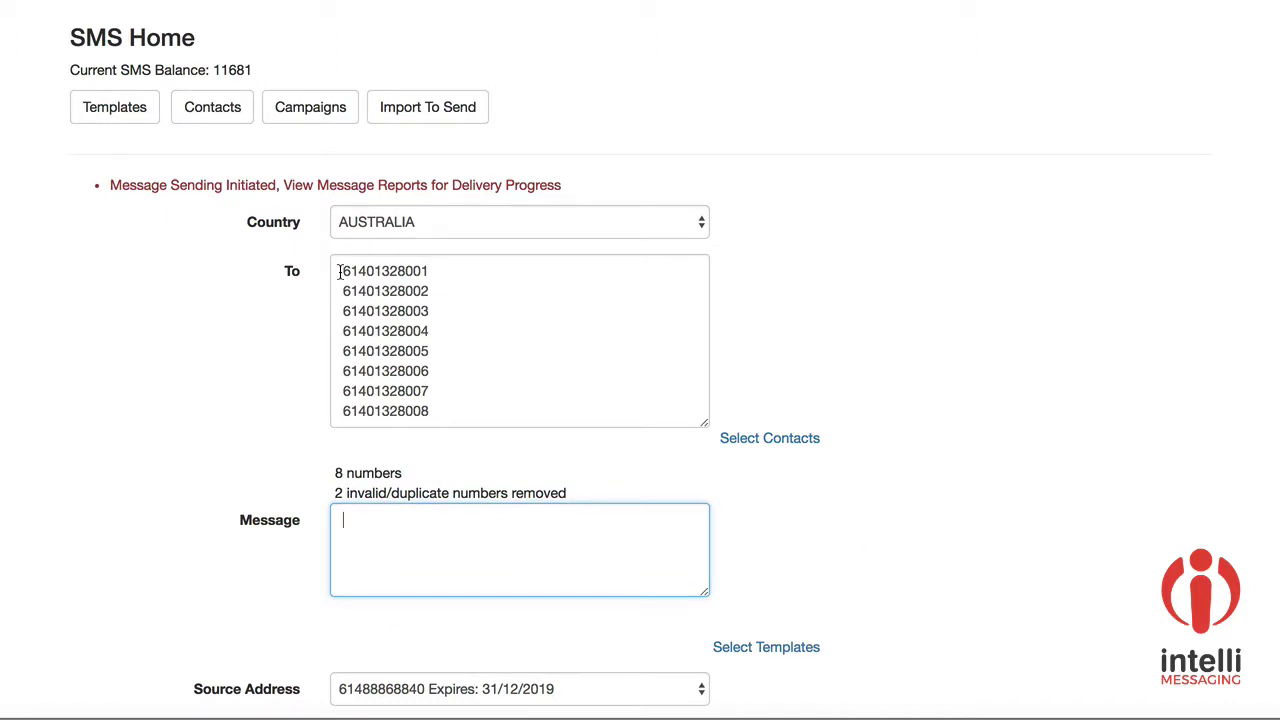
{"action": "left_click_drag", "start_coordinate": [340, 271], "coordinate": [455, 440]}
{"action": "key", "text": "BackSpace"}
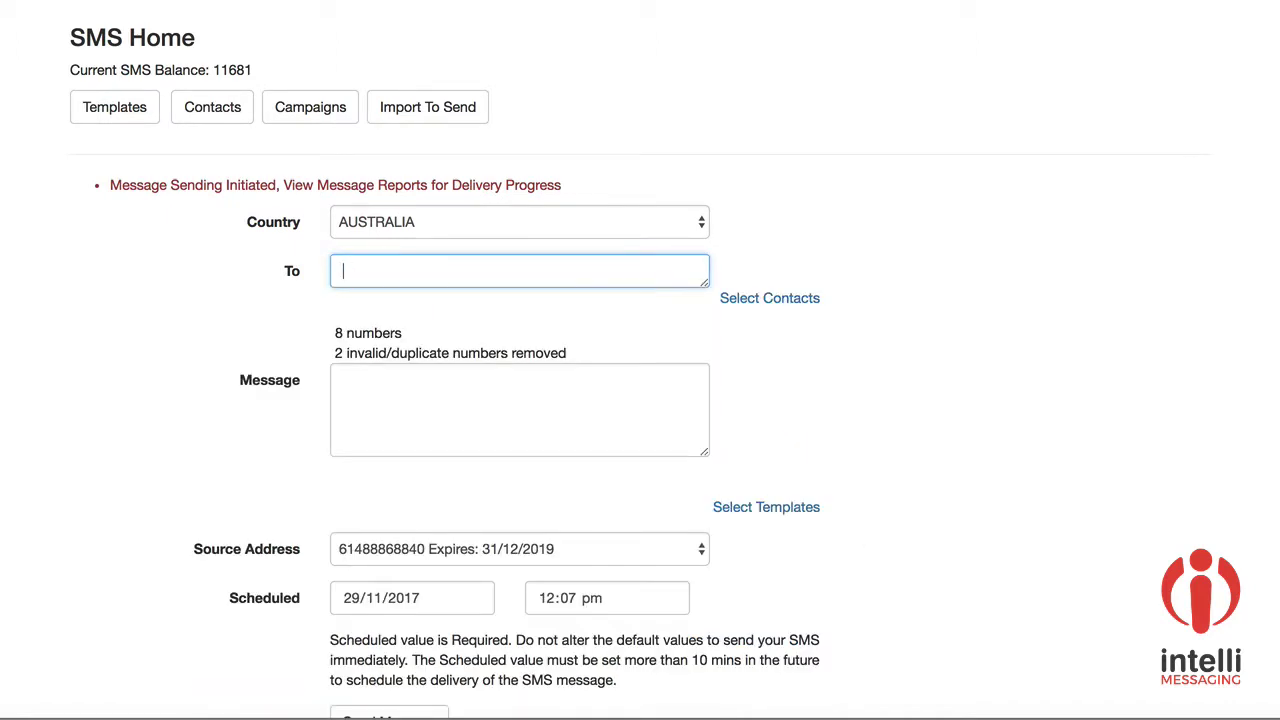
Step: Open the contact search and list all saved contacts
{"action": "left_click", "coordinate": [806, 311]}
{"action": "scroll", "coordinate": [947, 447], "scroll_direction": "down", "scroll_amount": 1}
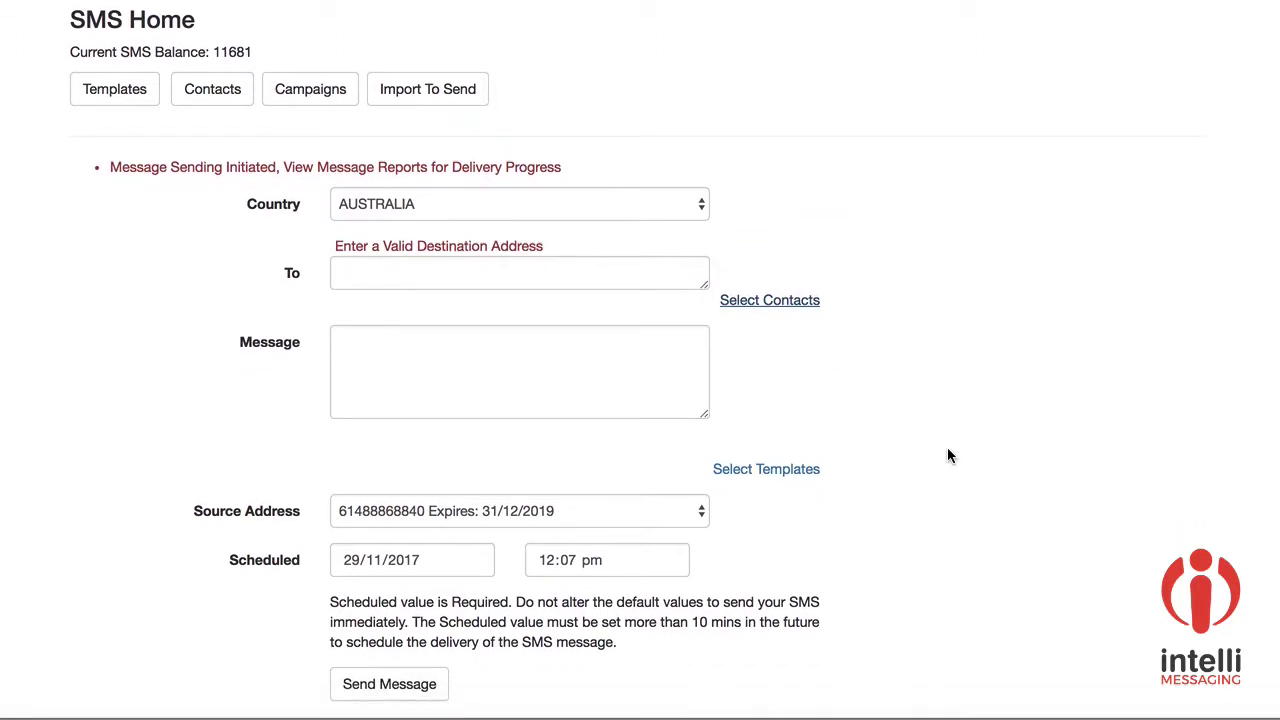
{"action": "scroll", "coordinate": [949, 456], "scroll_direction": "down", "scroll_amount": 3}
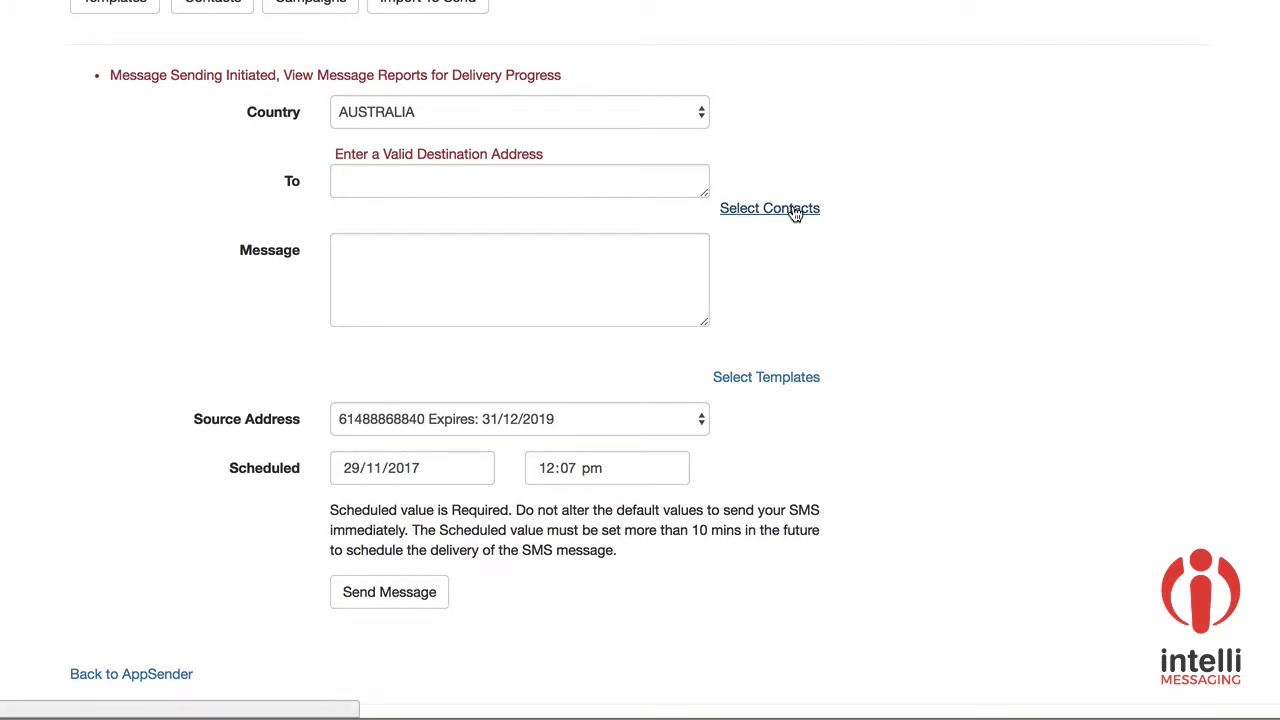
{"action": "left_click", "coordinate": [794, 211]}
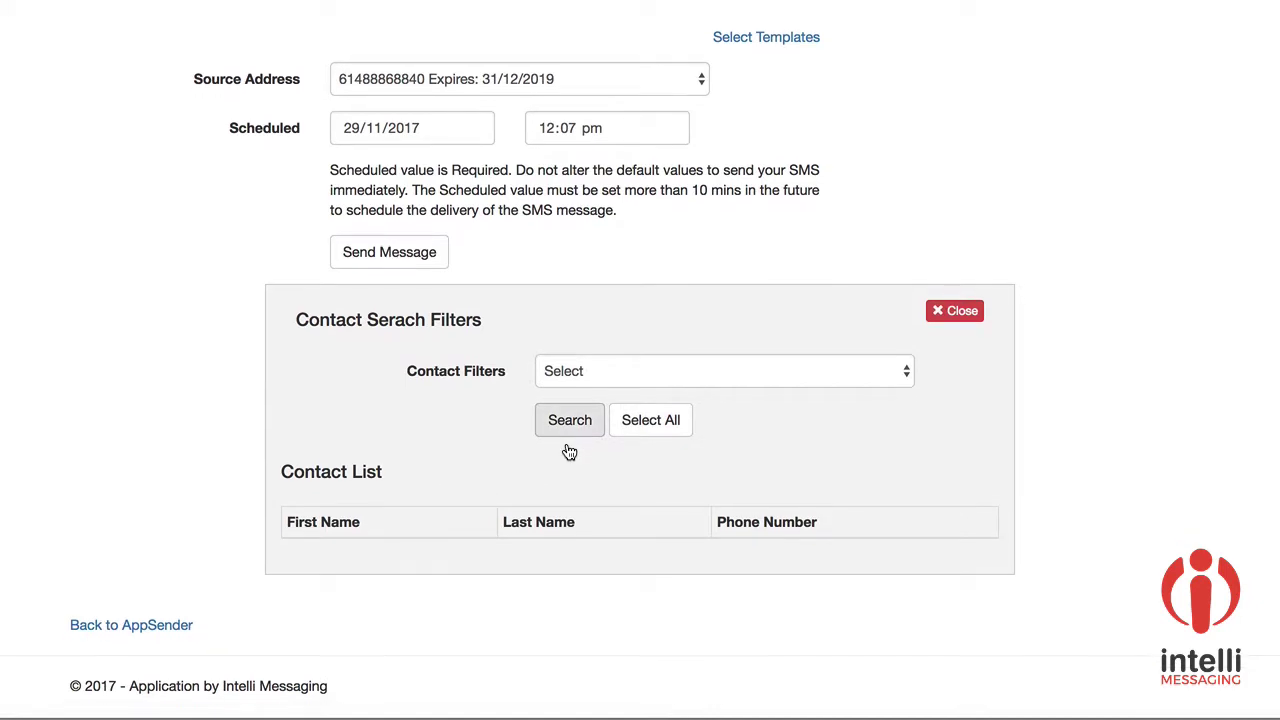
{"action": "scroll", "coordinate": [988, 101], "scroll_direction": "up", "scroll_amount": 2}
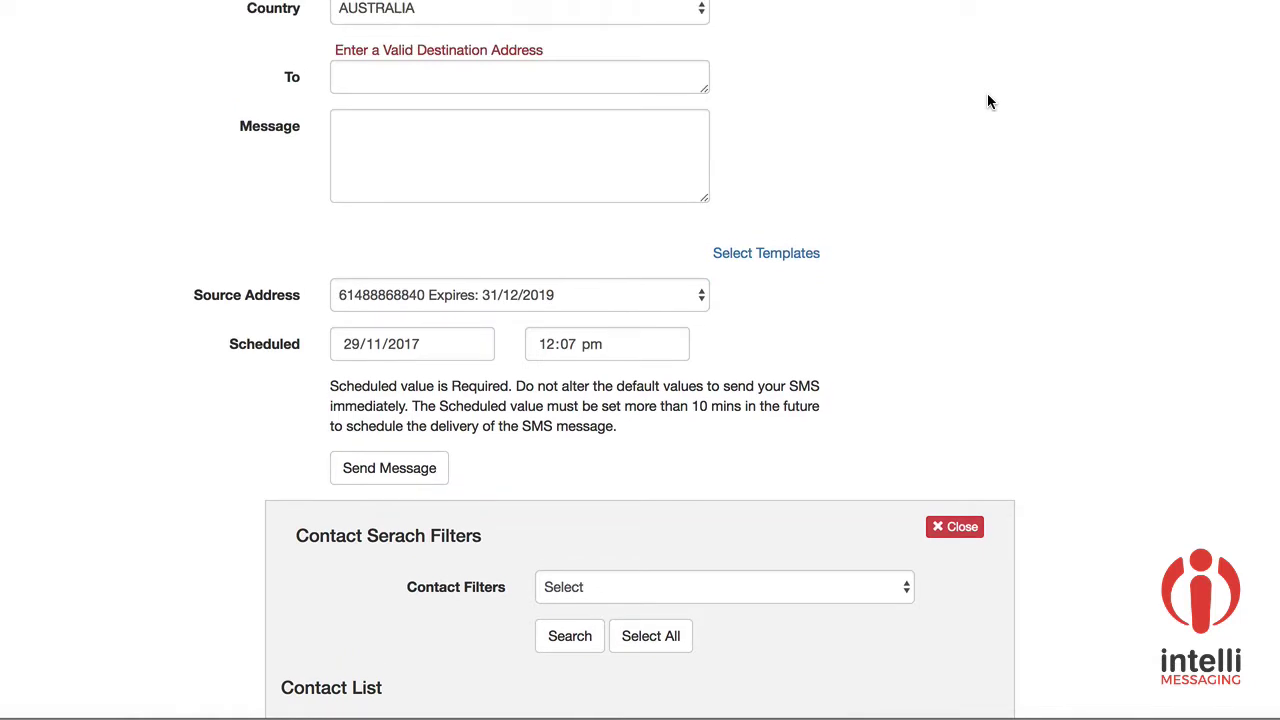
{"action": "scroll", "coordinate": [987, 93], "scroll_direction": "down", "scroll_amount": 2}
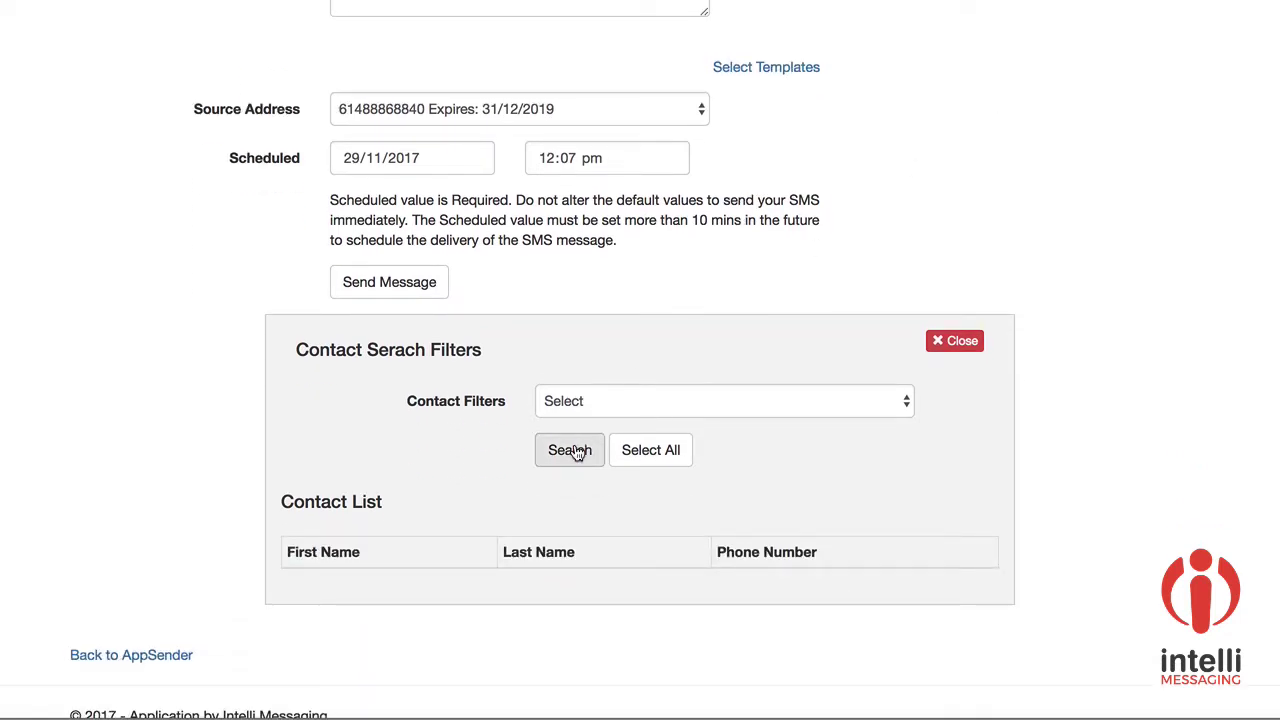
{"action": "left_click", "coordinate": [571, 449]}
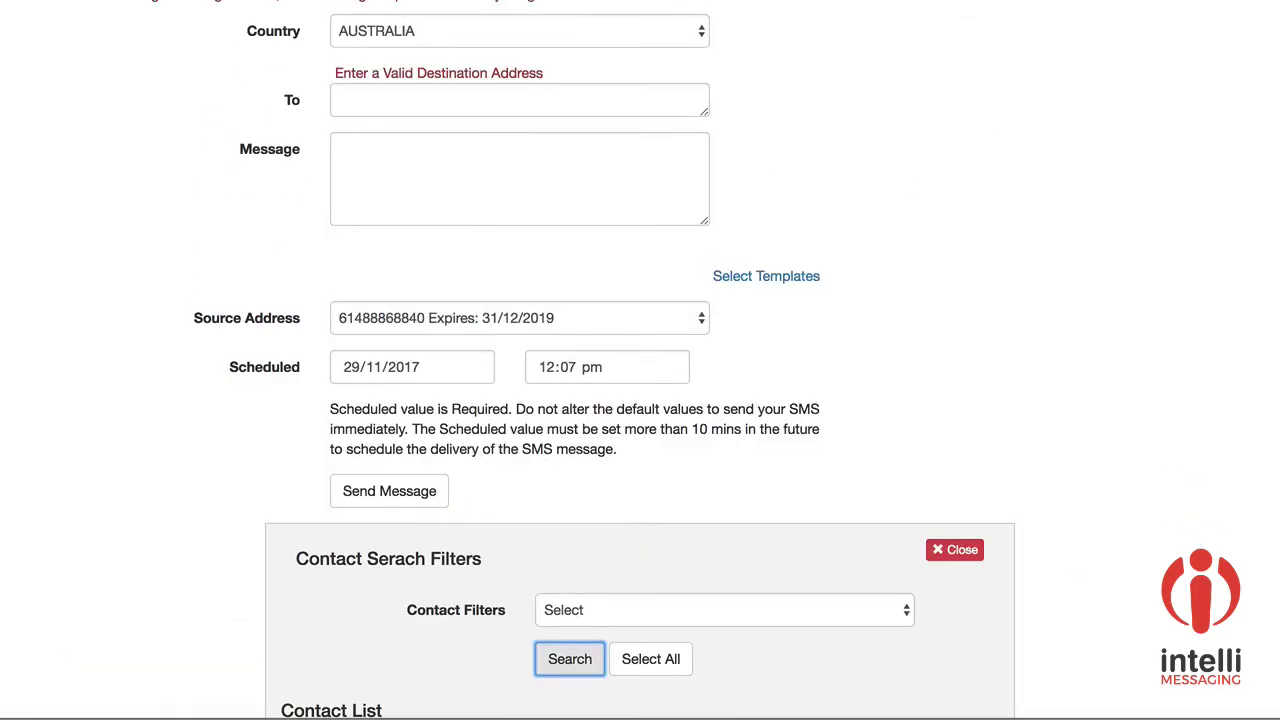
{"action": "scroll", "coordinate": [640, 400], "scroll_direction": "down", "scroll_amount": 4}
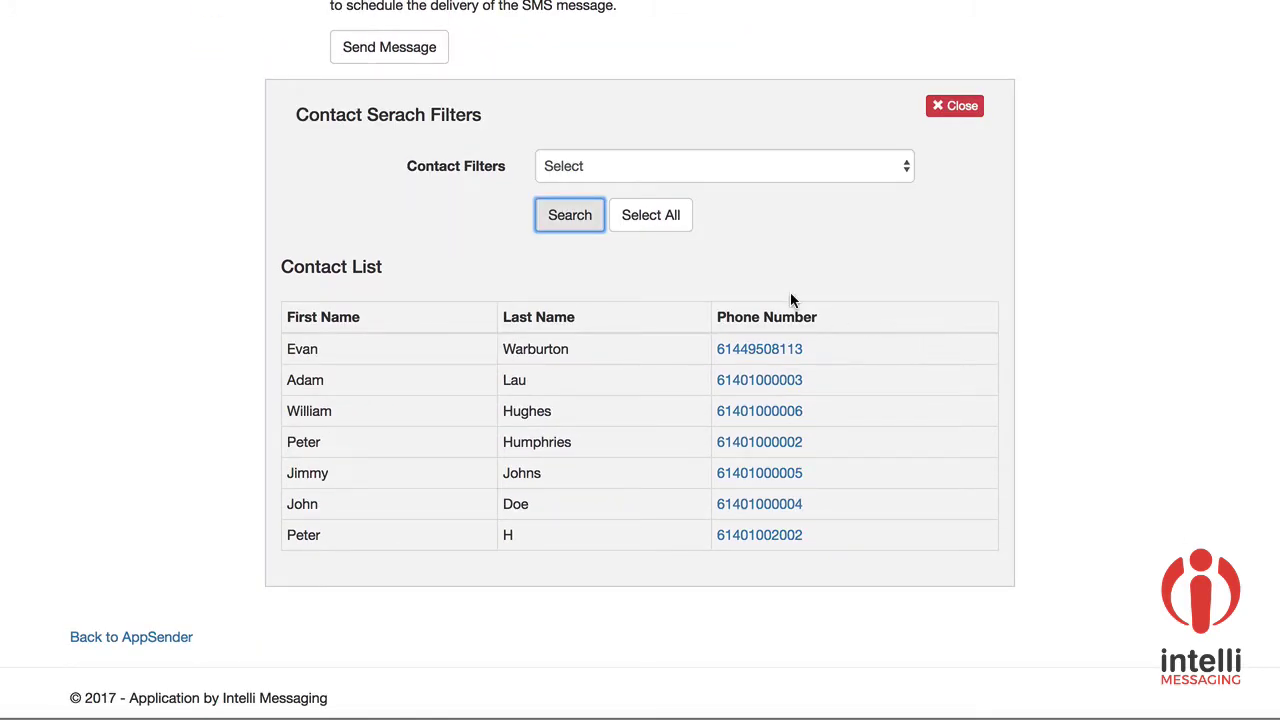
Step: Try the business contact filter, reset it to Select, and add all seven contacts as recipients
{"action": "left_click", "coordinate": [892, 170]}
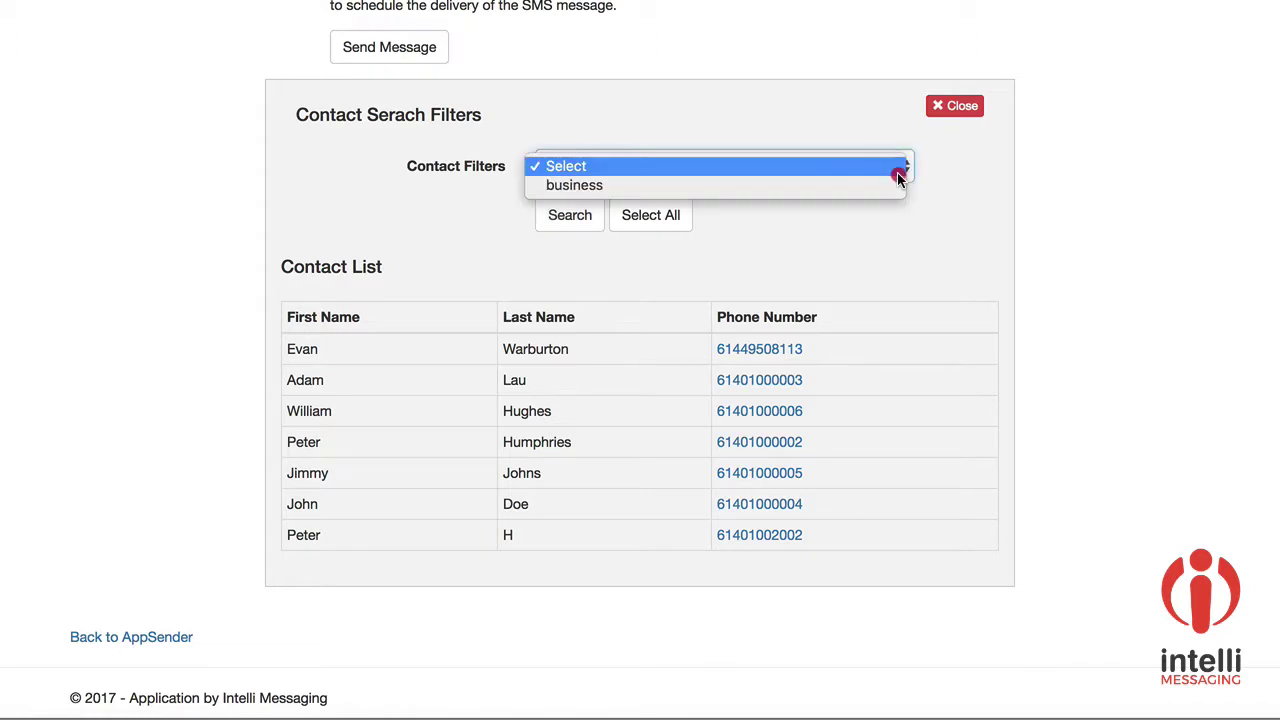
{"action": "left_click", "coordinate": [767, 186]}
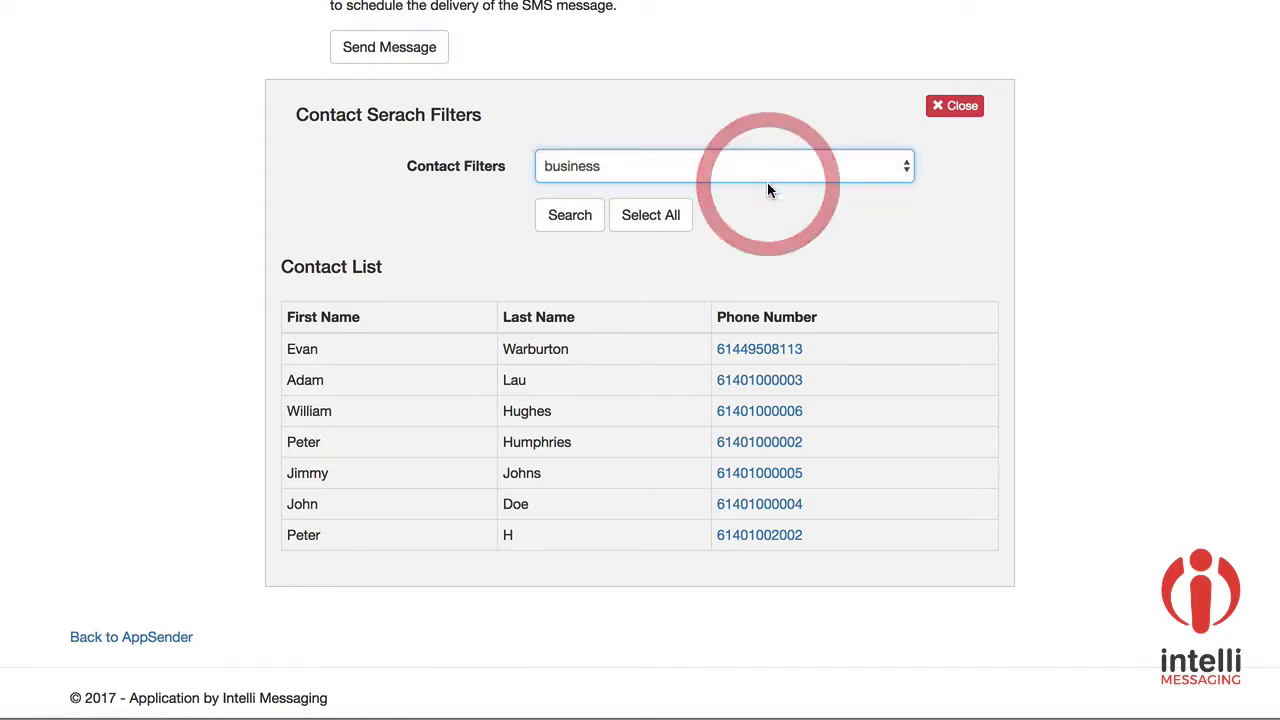
{"action": "left_click", "coordinate": [589, 222]}
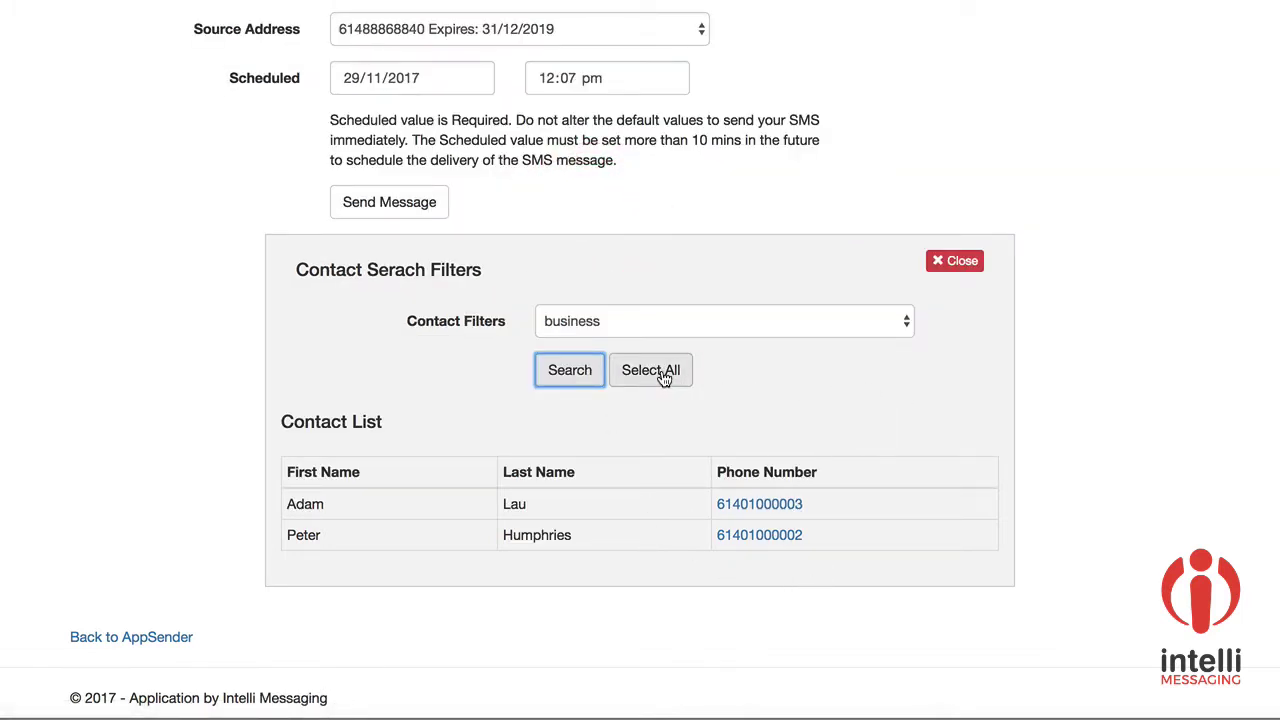
{"action": "left_click", "coordinate": [696, 324]}
{"action": "left_click", "coordinate": [681, 302]}
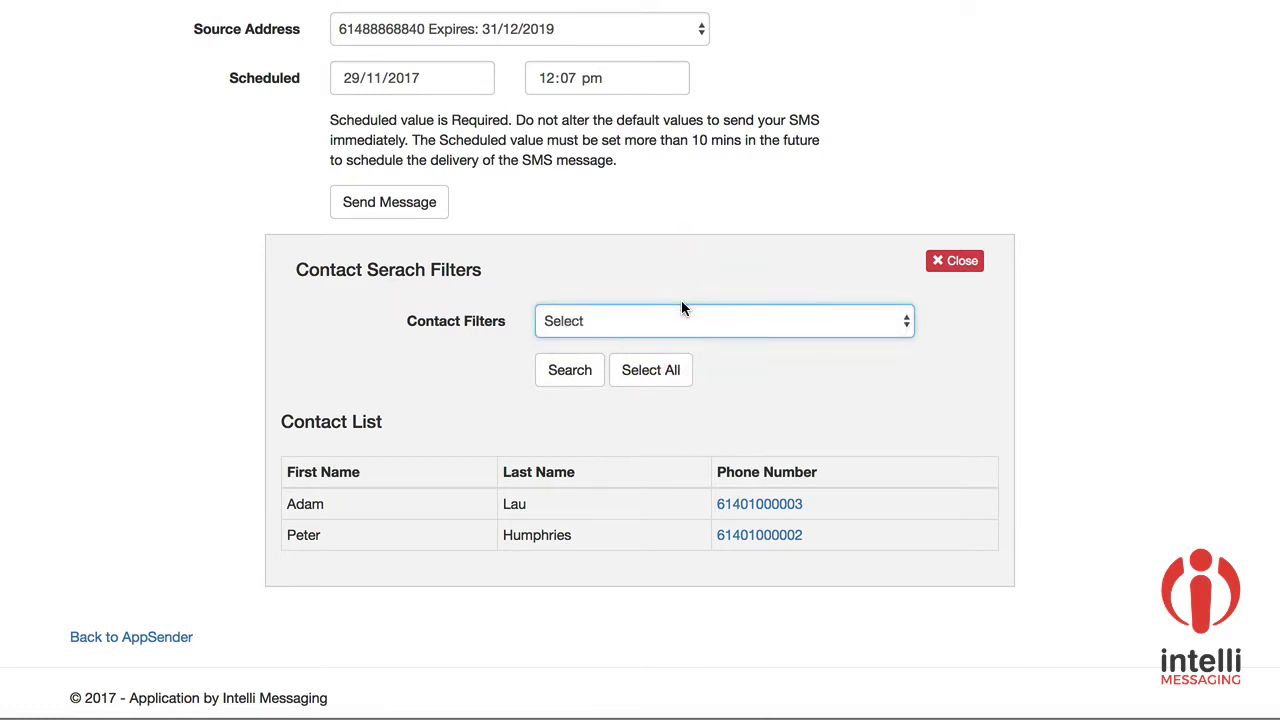
{"action": "left_click", "coordinate": [590, 370]}
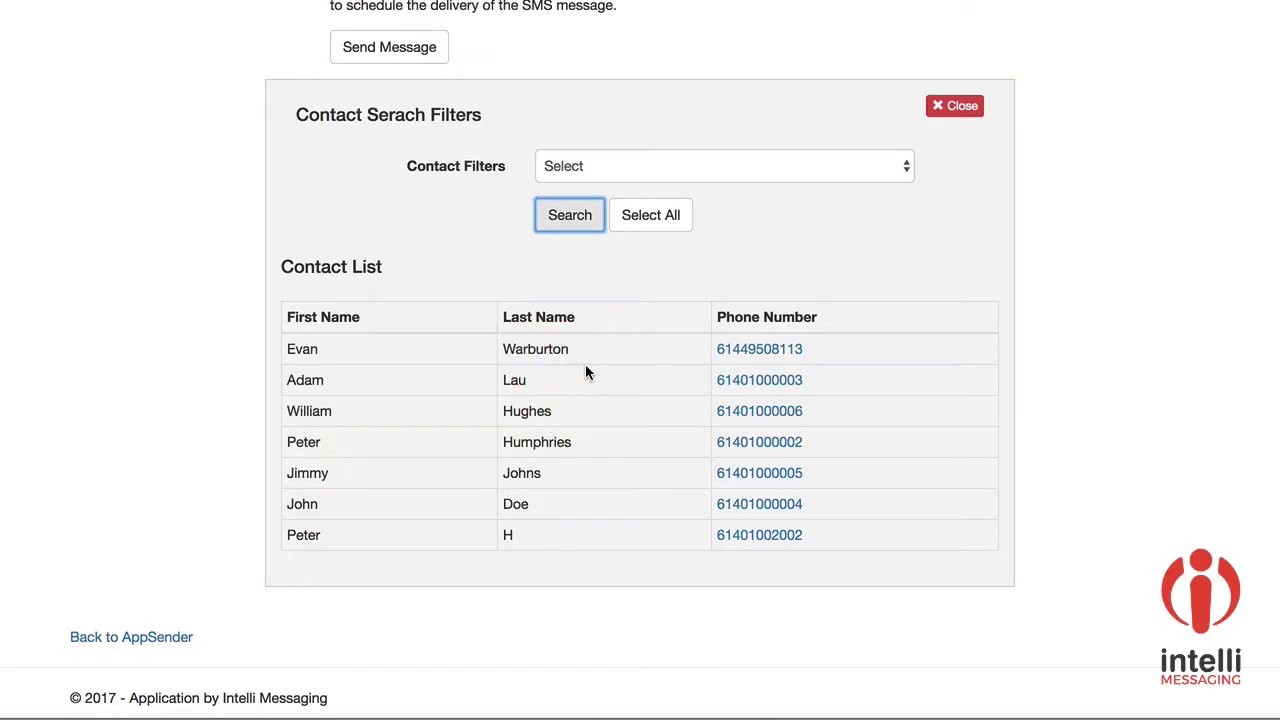
{"action": "left_click", "coordinate": [666, 220]}
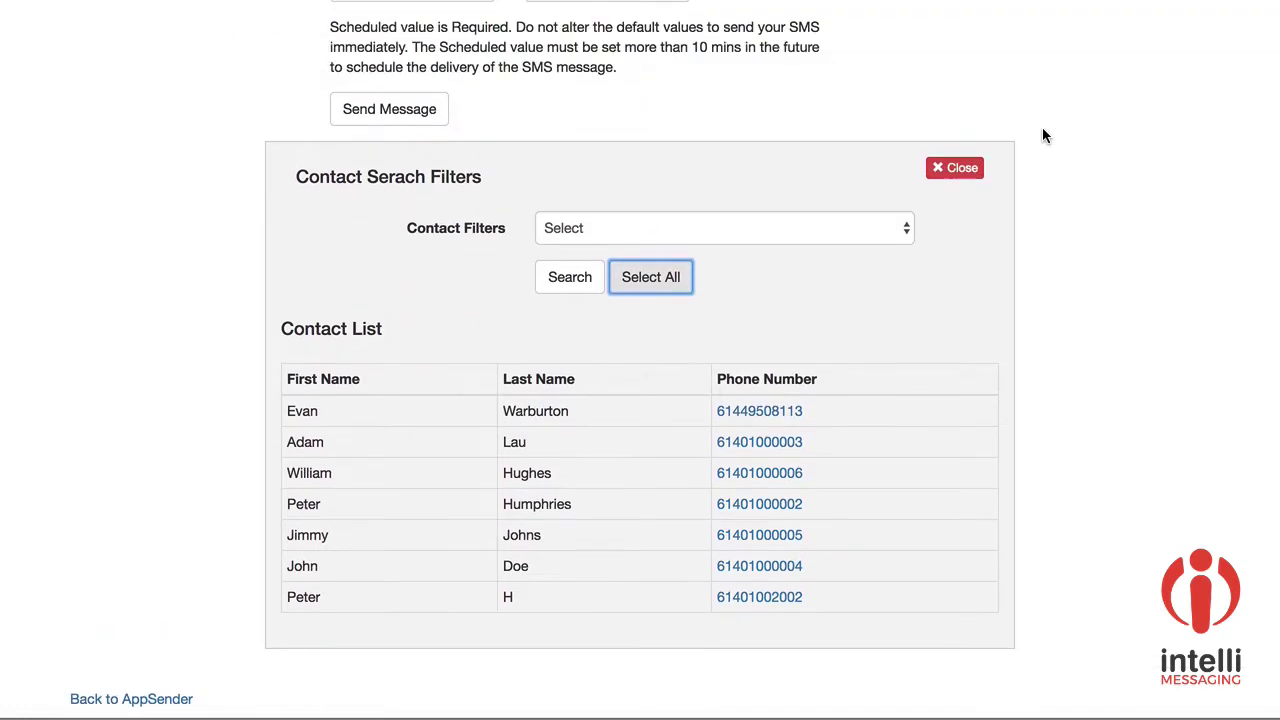
{"action": "scroll", "coordinate": [1042, 135], "scroll_direction": "up", "scroll_amount": 5}
{"action": "left_click", "coordinate": [445, 160]}
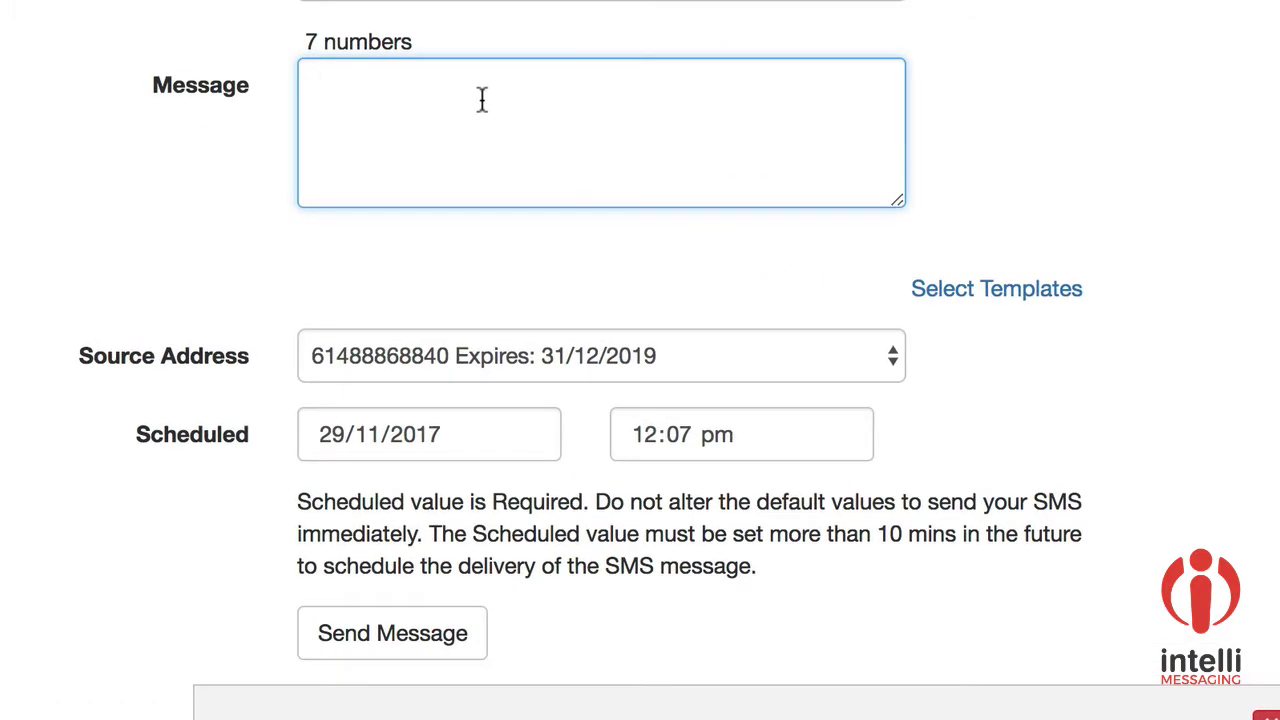
Step: Write 'Dear {{firstname}}, it has been while since we have been in contact' as the message body
{"action": "type", "text": "SwR"}
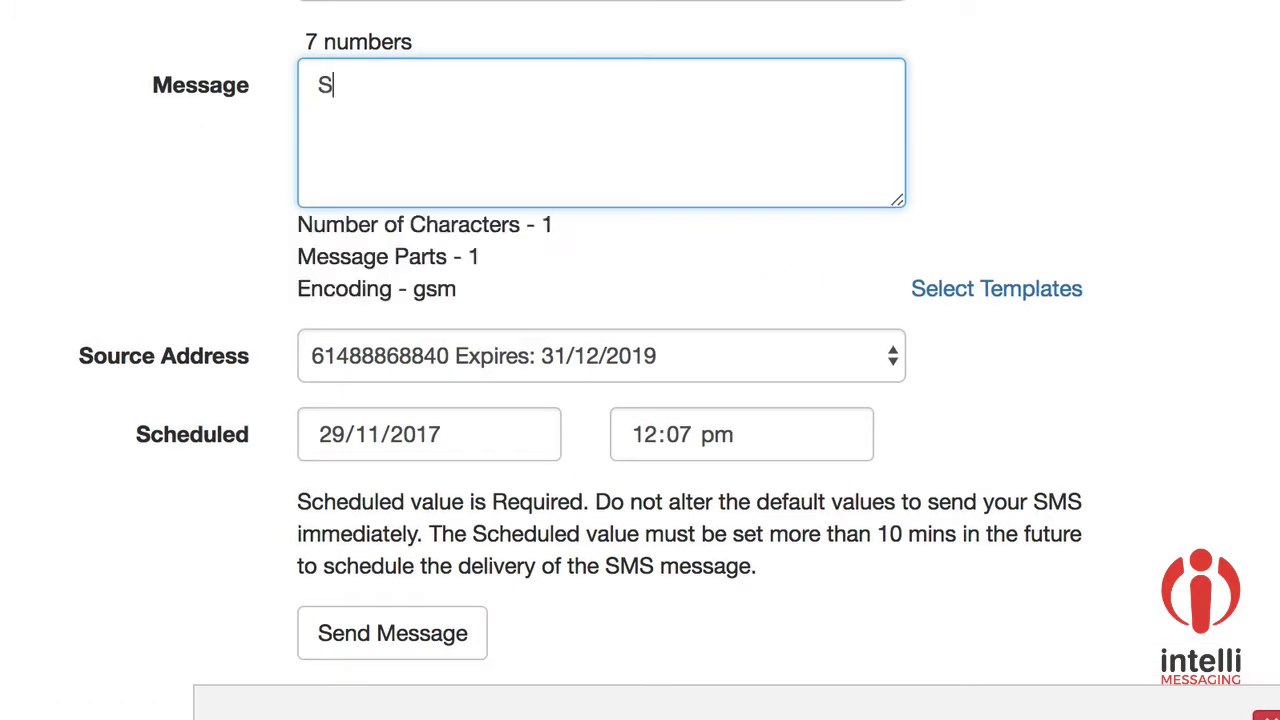
{"action": "key", "text": "BackSpace"}
{"action": "key", "text": "BackSpace"}
{"action": "key", "text": "BackSpace"}
{"action": "type", "text": "SW"}
{"action": "key", "text": "BackSpace"}
{"action": "key", "text": "BackSpace"}
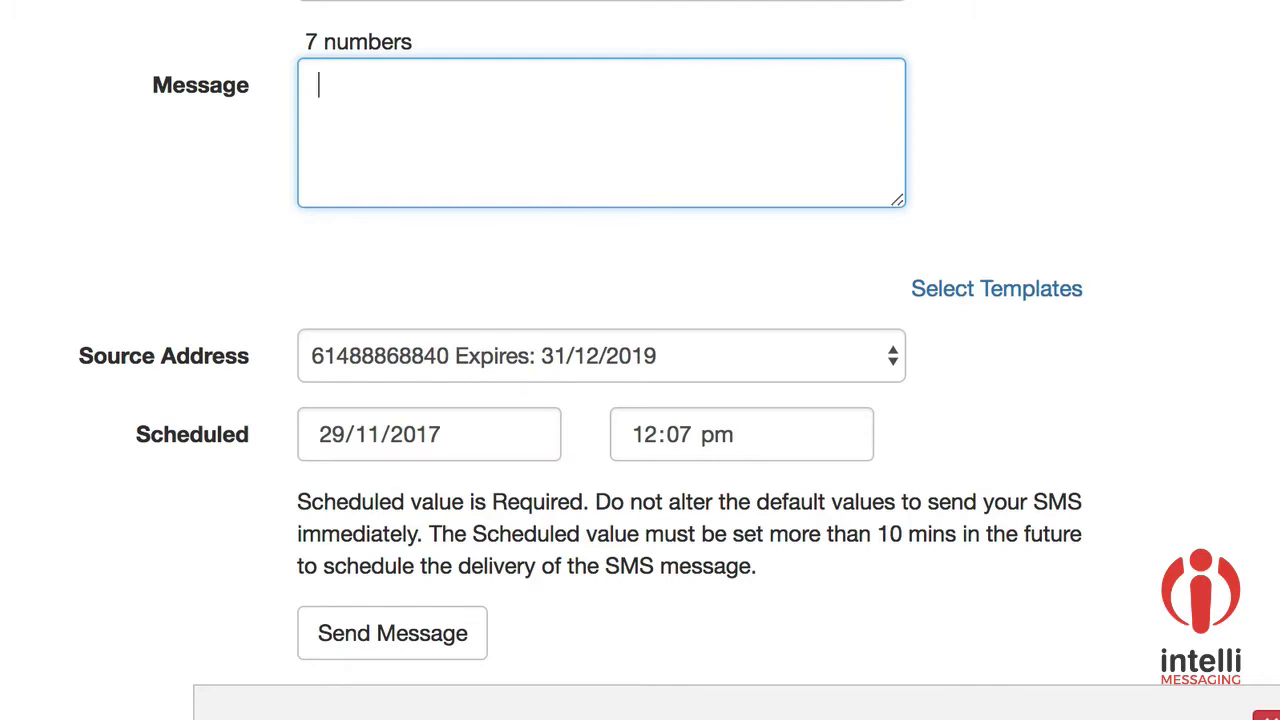
{"action": "type", "text": "Dear {{frei"}
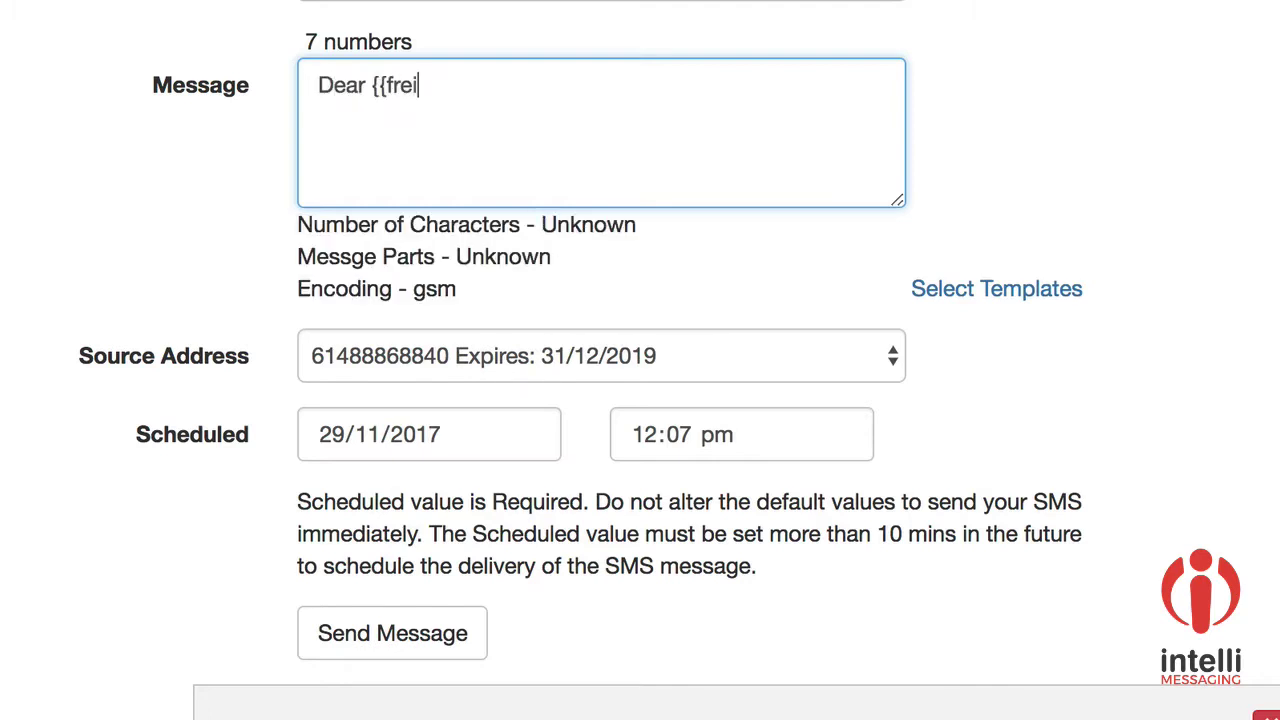
{"action": "key", "text": "BackSpace"}
{"action": "key", "text": "BackSpace"}
{"action": "type", "text": "irstname}}"}
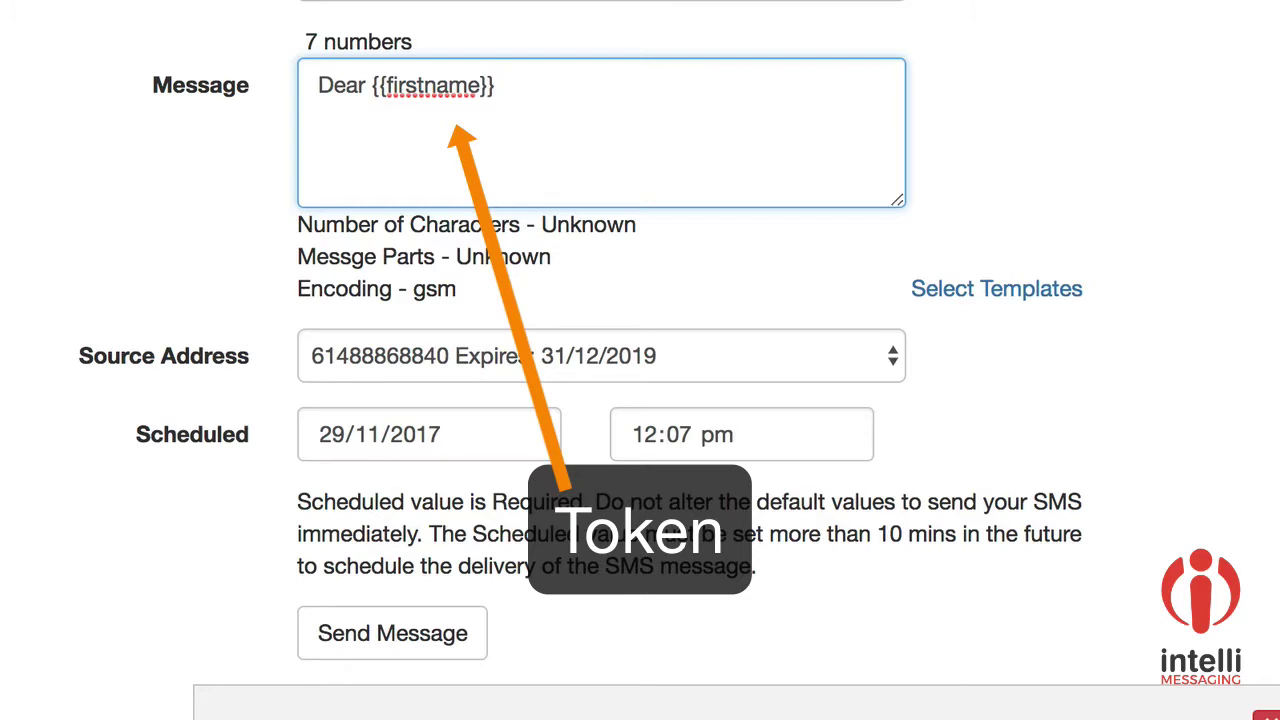
{"action": "key", "text": "BackSpace"}
{"action": "type", "text": ",  it "}
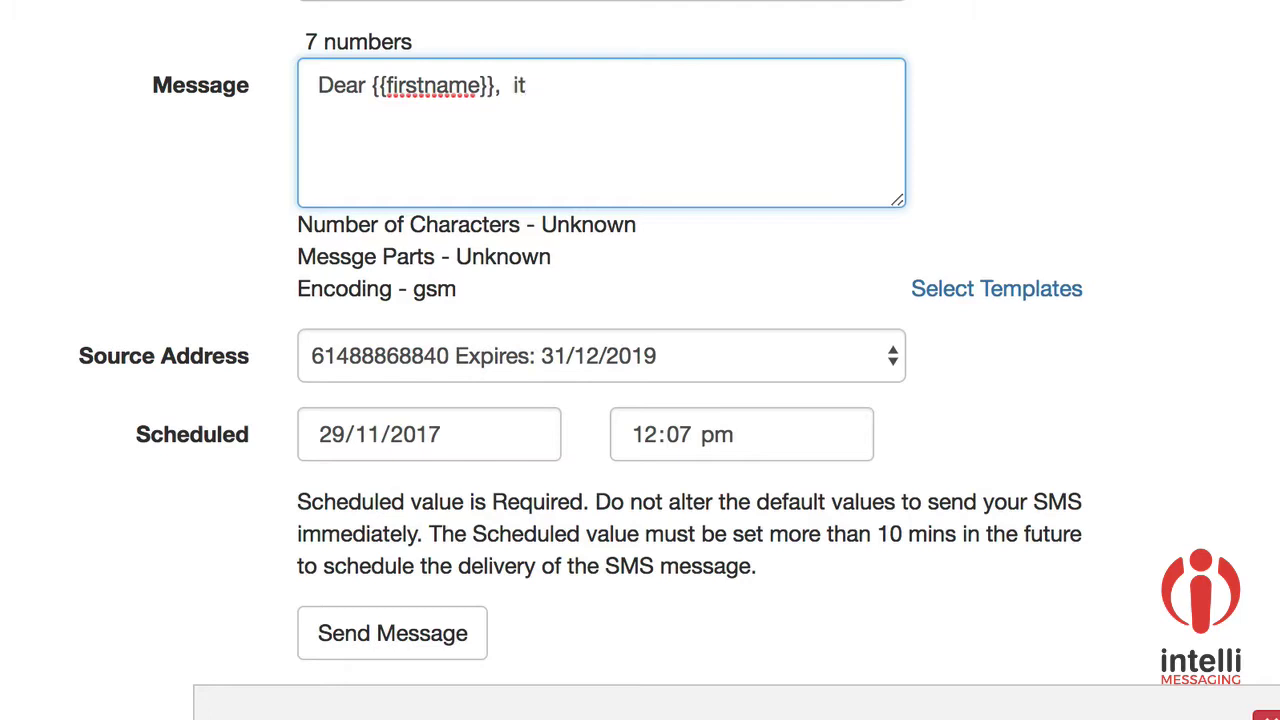
{"action": "type", "text": "has . bee"}
{"action": "key", "text": "BackSpace"}
{"action": "key", "text": "BackSpace"}
{"action": "key", "text": "BackSpace"}
{"action": "key", "text": "BackSpace"}
{"action": "type", "text": "bewe"}
{"action": "key", "text": "BackSpace"}
{"action": "key", "text": "BackSpace"}
{"action": "type", "text": "en "}
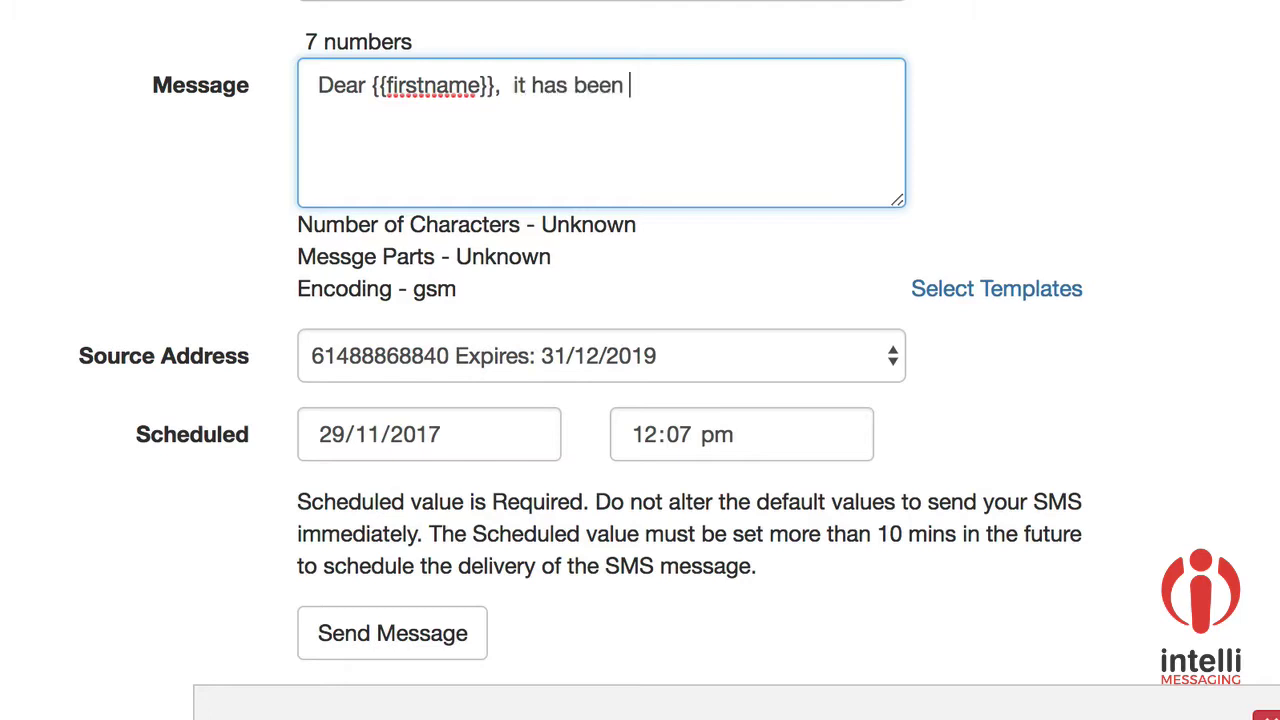
{"action": "type", "text": "."}
{"action": "key", "text": "BackSpace"}
{"action": "type", "text": "while sinec"}
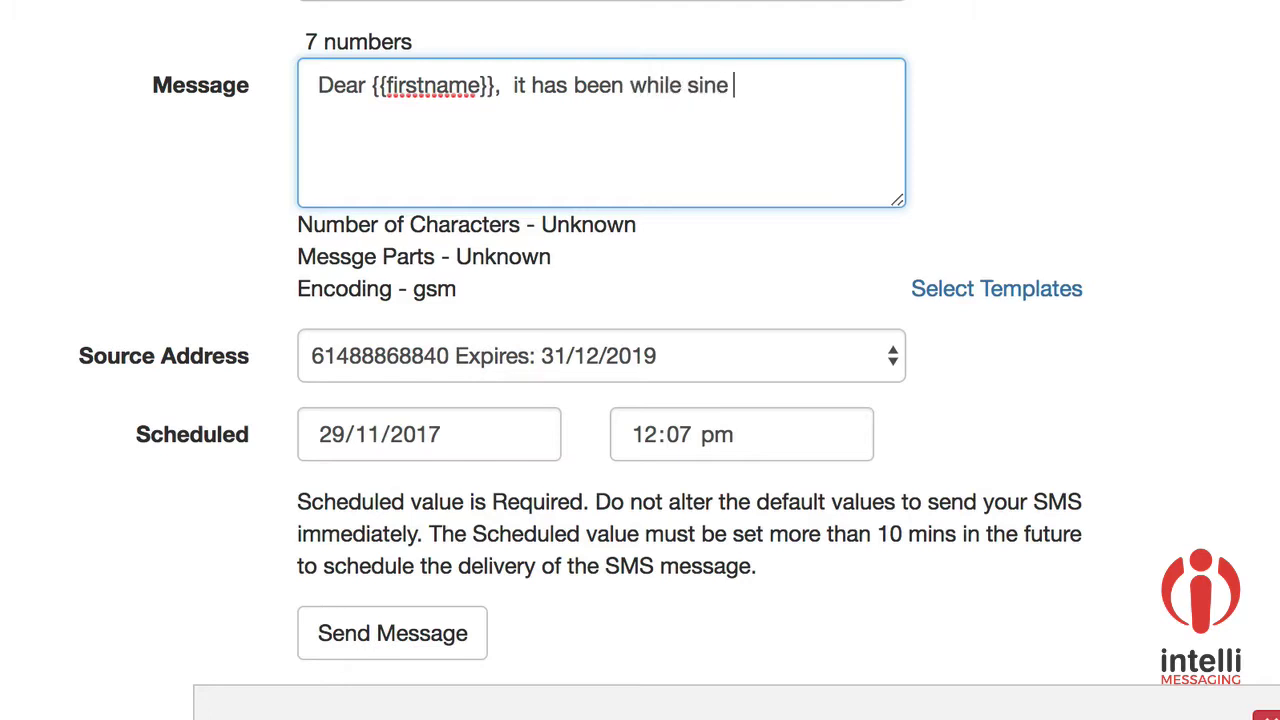
{"action": "key", "text": "BackSpace"}
{"action": "key", "text": "BackSpace"}
{"action": "type", "text": "ce we have been in contact"}
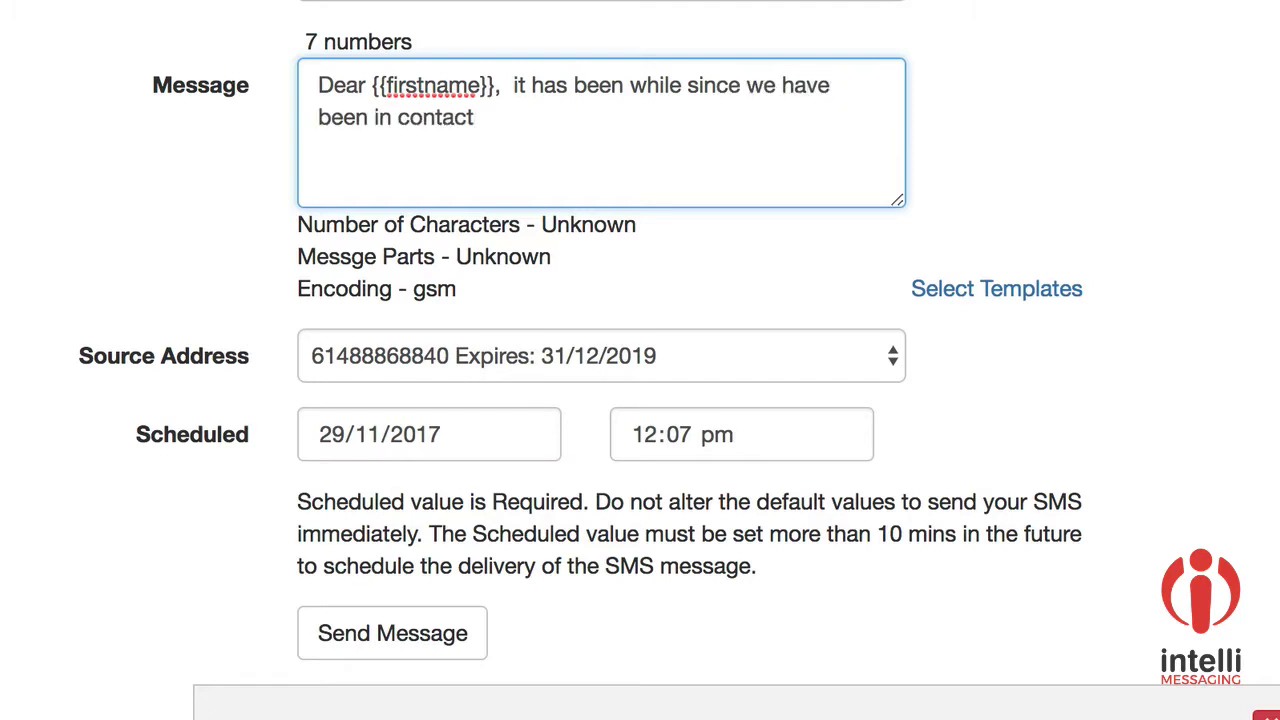
Step: Send the personalised SMS and search Reports > Messages history for 29/11/2017 to 30/11/2017
{"action": "left_click", "coordinate": [447, 655]}
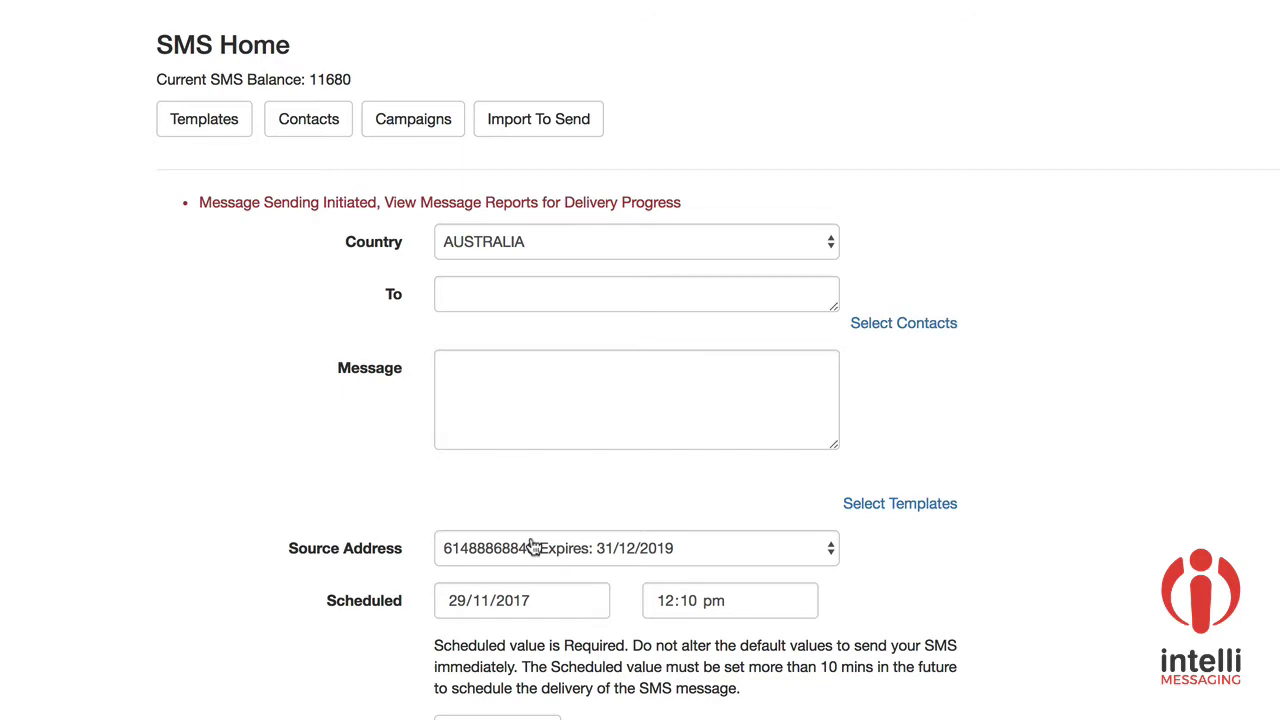
{"action": "left_click", "coordinate": [684, 32]}
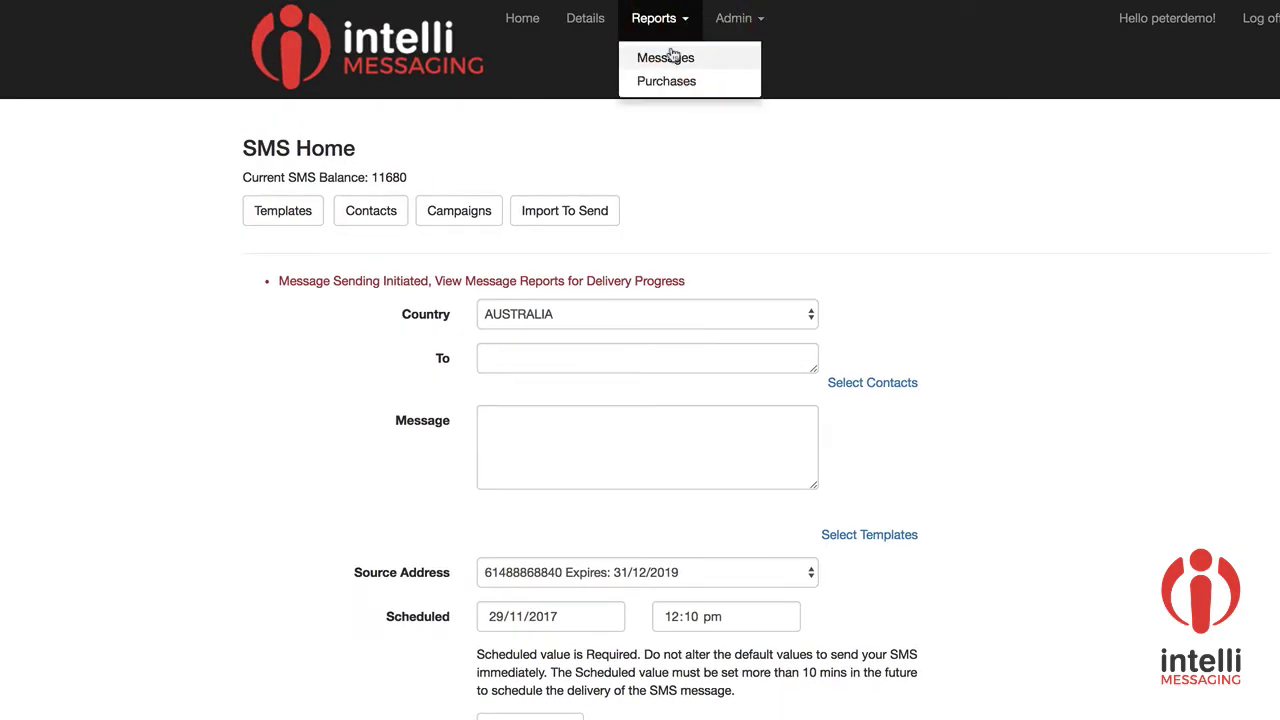
{"action": "left_click", "coordinate": [668, 60]}
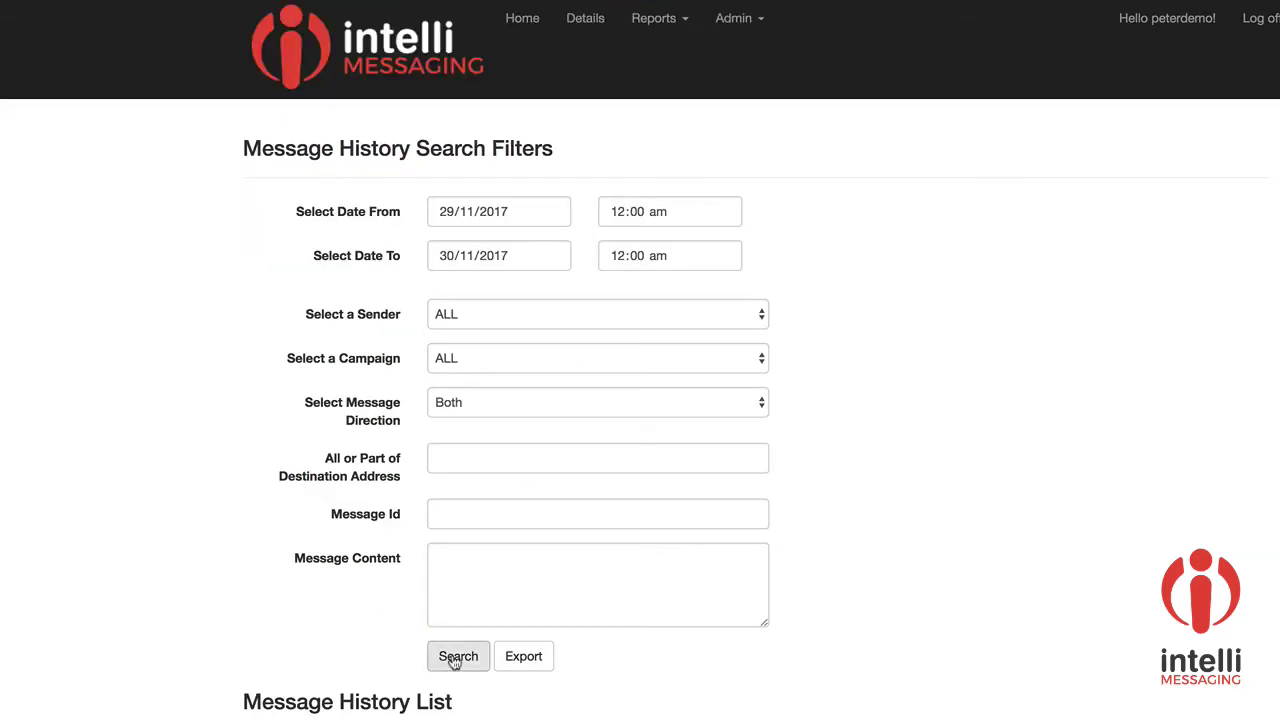
{"action": "left_click", "coordinate": [452, 656]}
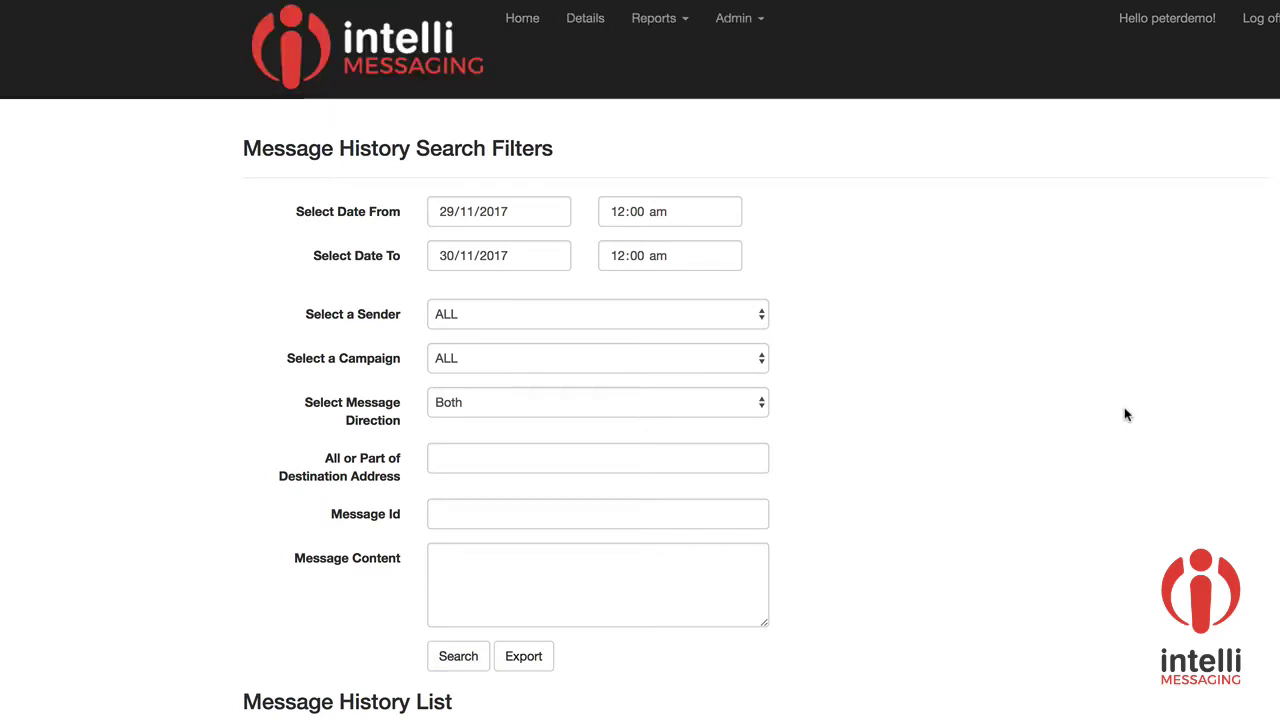
{"action": "scroll", "coordinate": [1124, 407], "scroll_direction": "down", "scroll_amount": 10}
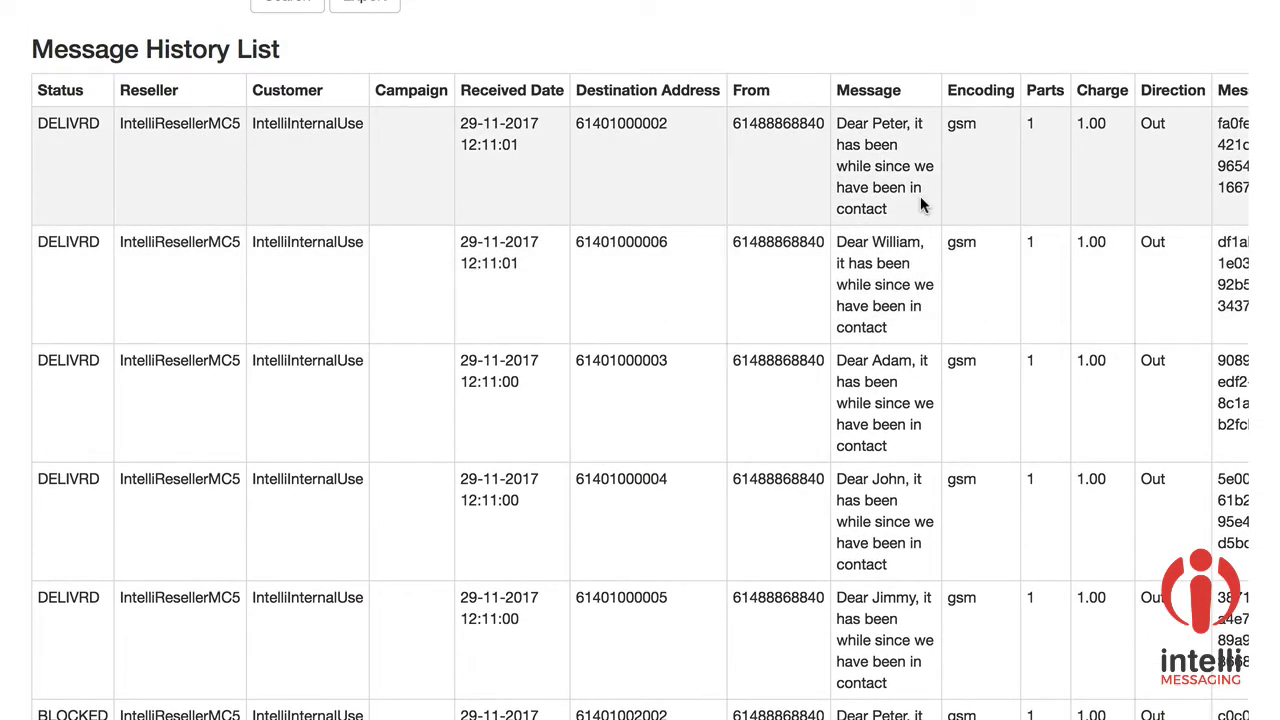